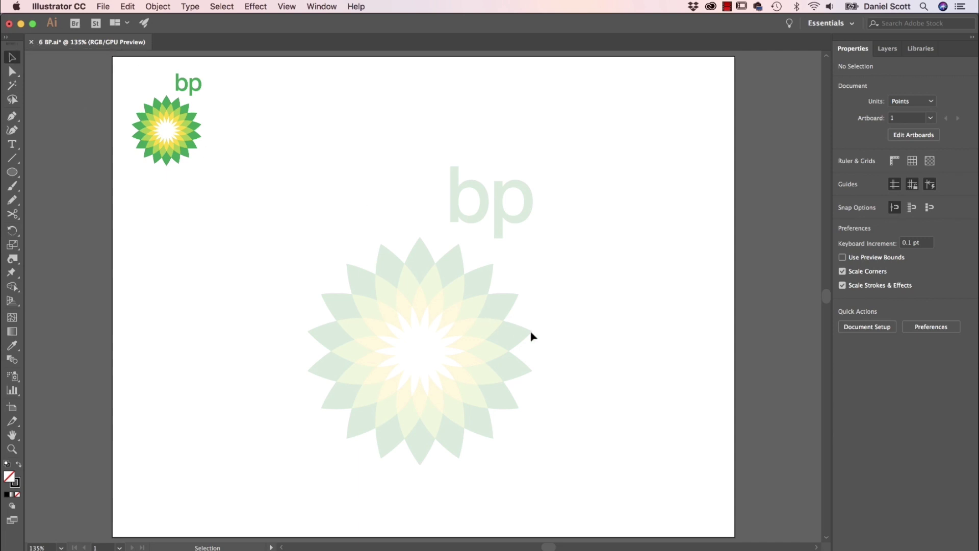
Step: Show the rulers and place a horizontal and a vertical guide crossing at the centre of the faded logo
left_click(13, 172)
left_click_drag(13, 174, 86, 202)
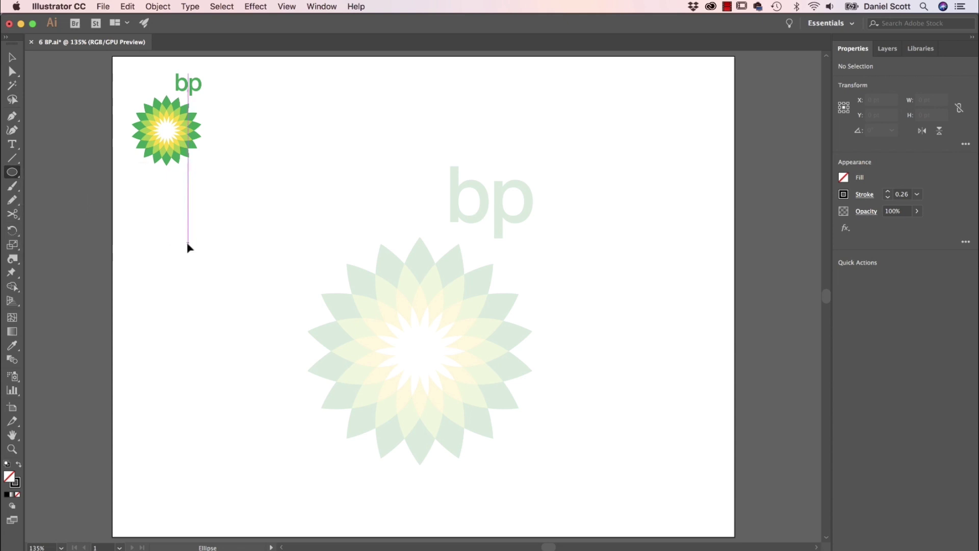
key("super+equal")
key("super+equal")
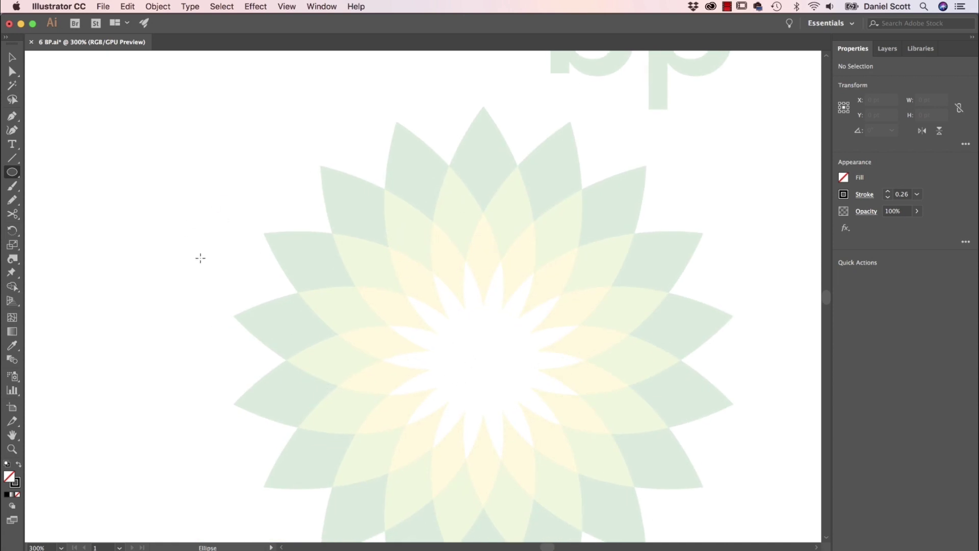
left_click(287, 6)
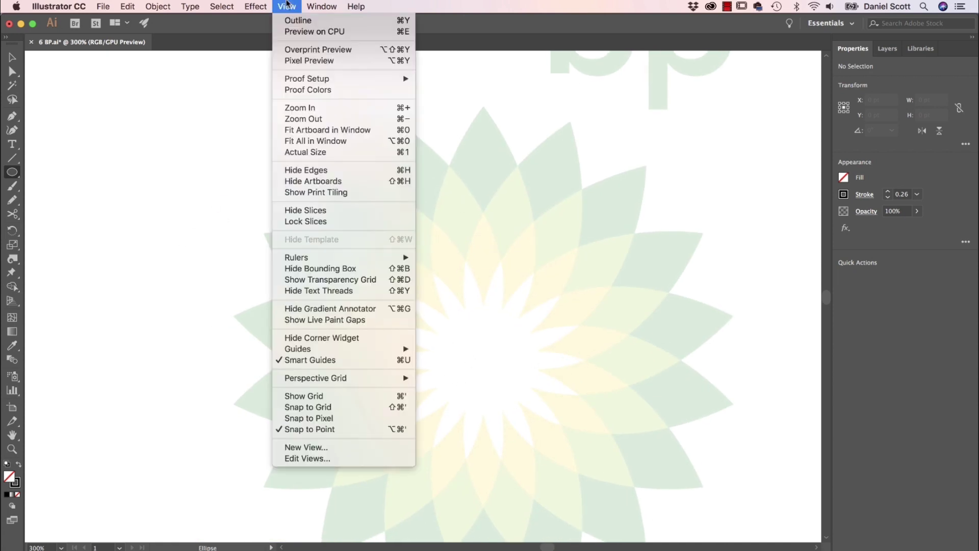
mouse_move(351, 257)
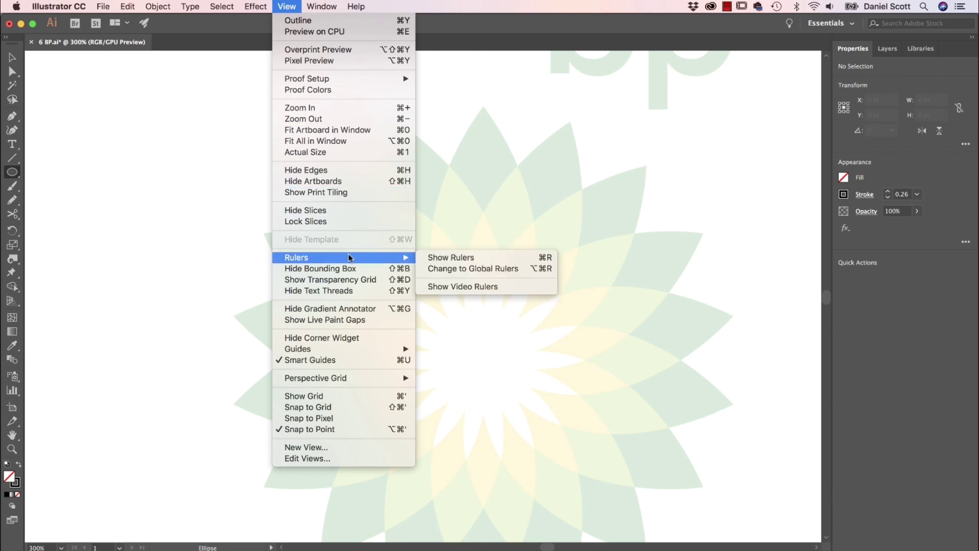
left_click(433, 261)
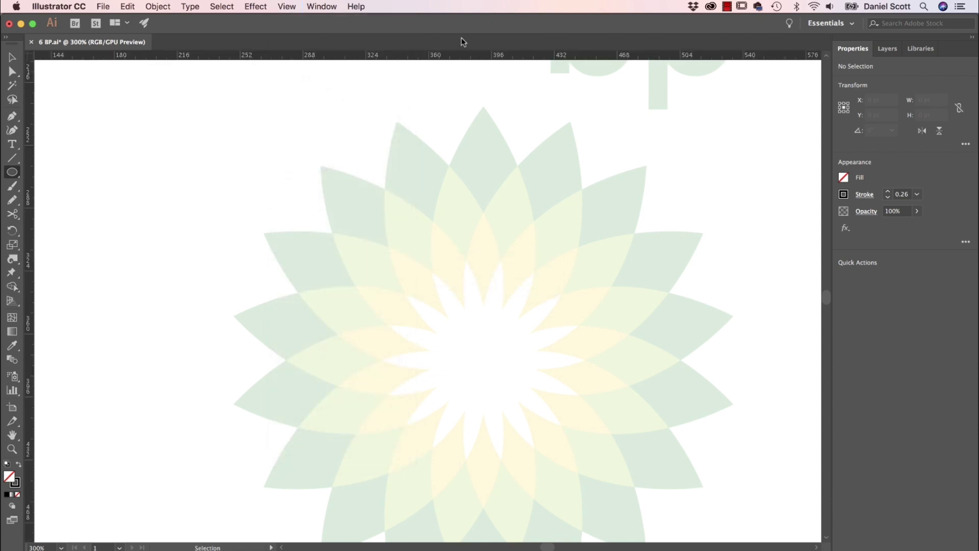
left_click_drag(480, 60, 489, 364)
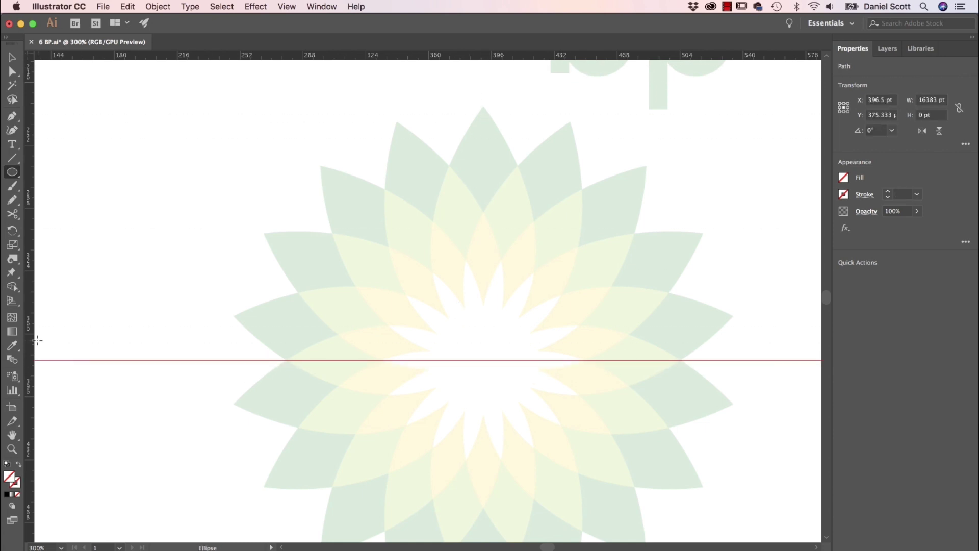
left_click_drag(31, 355, 485, 371)
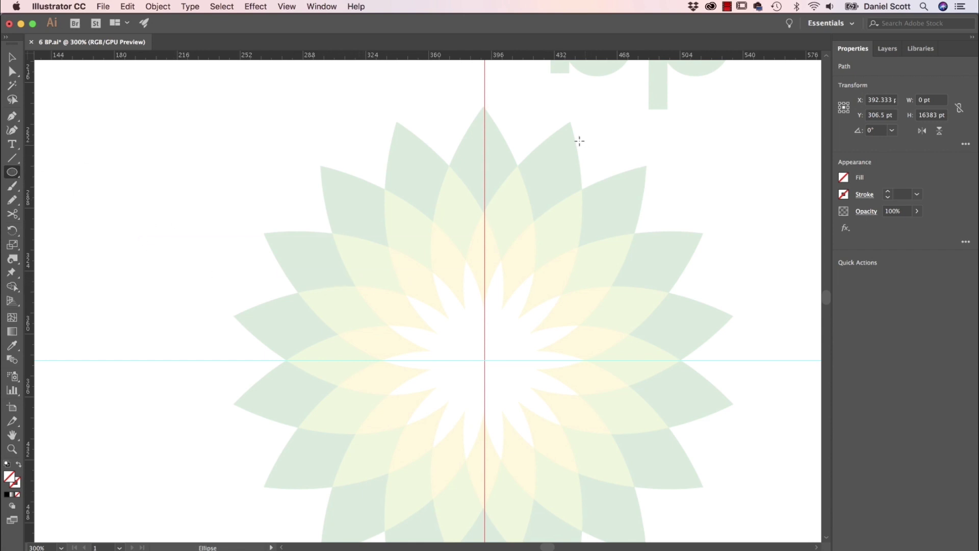
Step: Draw an ellipse about 57 by 147 pt over the top petal, from the petal's tip to the horizontal guide
left_click_drag(433, 104, 532, 360)
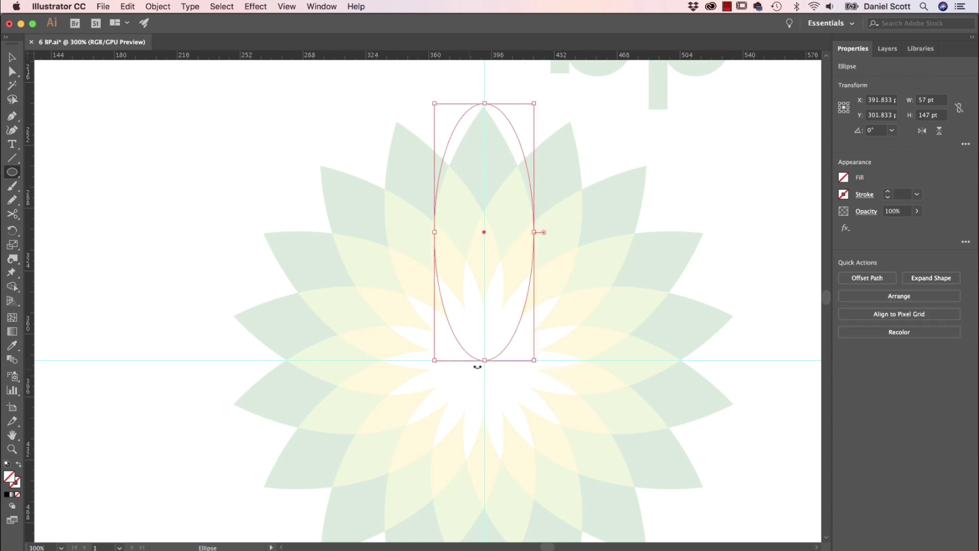
left_click(287, 5)
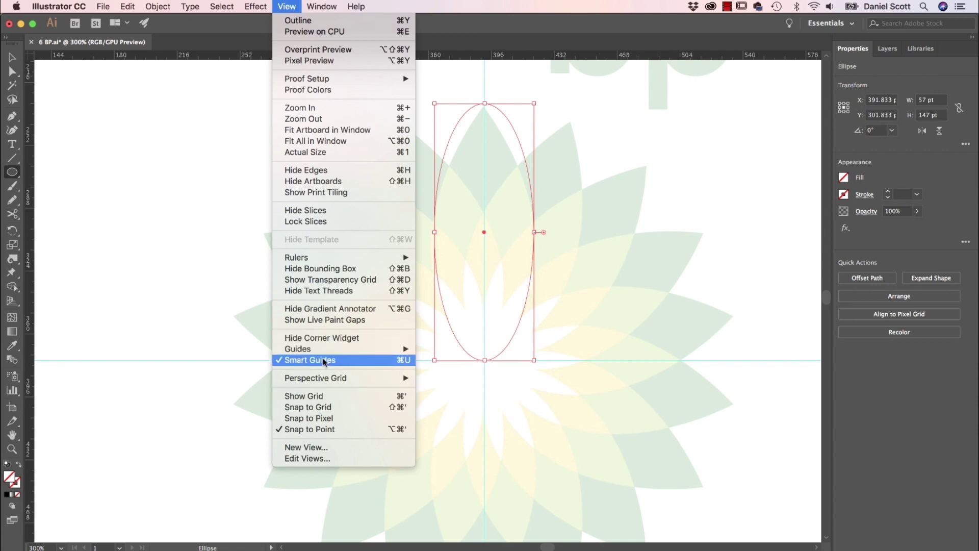
left_click(13, 58)
left_click(12, 57)
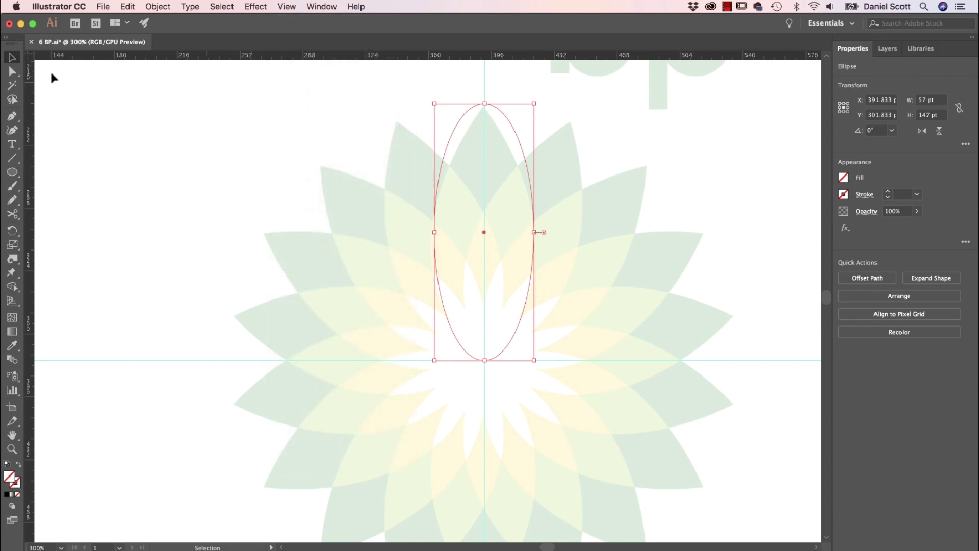
Step: Give the ellipse a black stroke of 0.25 pt
left_click(843, 194)
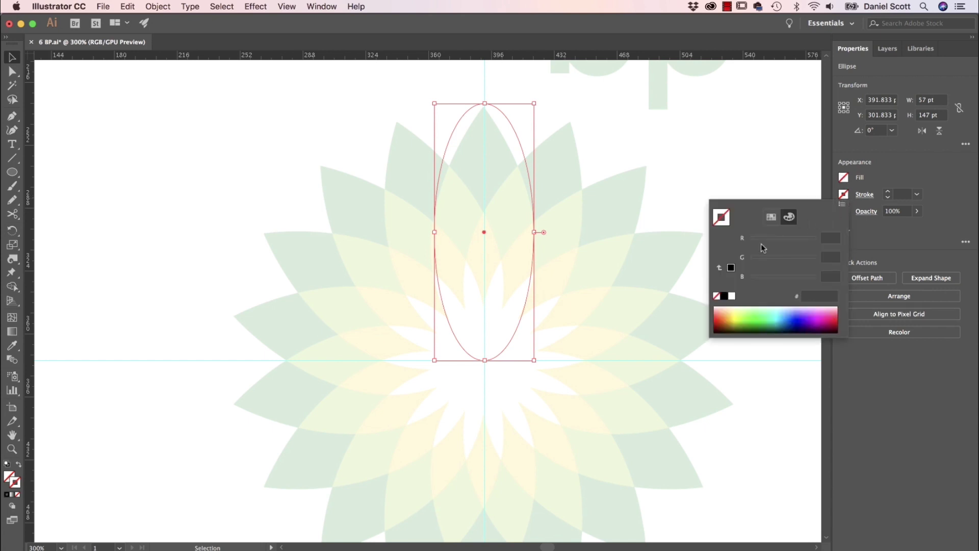
left_click(731, 267)
left_click(916, 195)
left_click(926, 208)
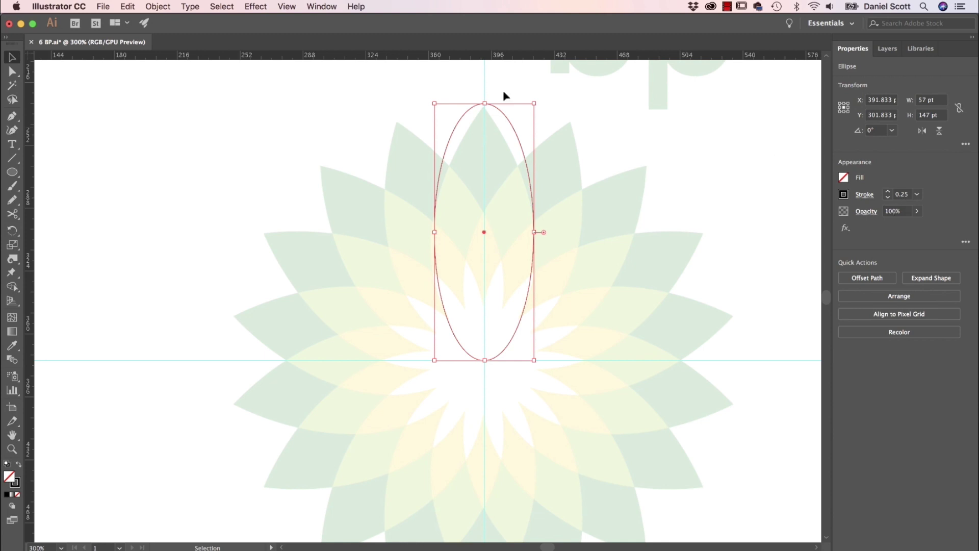
Step: Adjust the ellipse's height to about 145 pt so its upper end meets the tip of the faded petal
left_click_drag(486, 104, 485, 115)
left_click(286, 6)
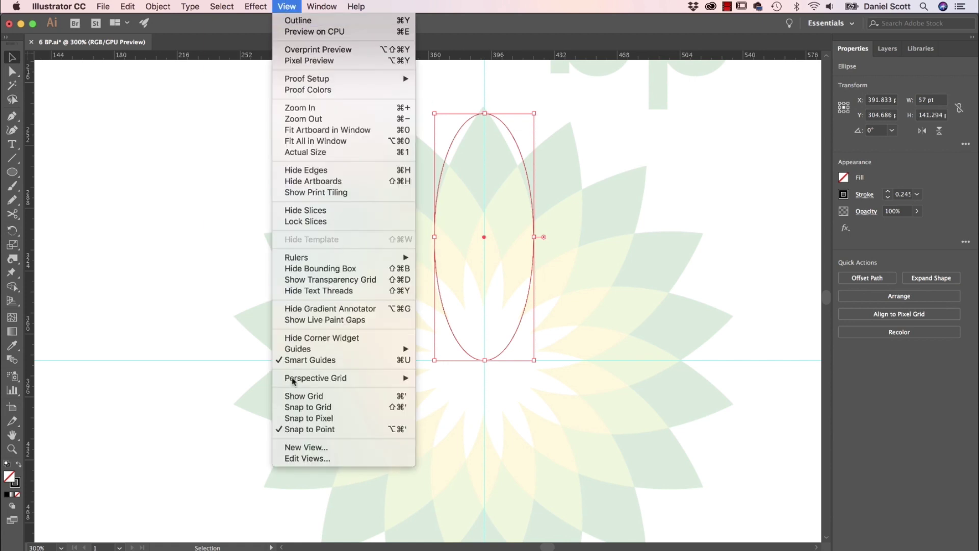
left_click(491, 266)
key("super+equal")
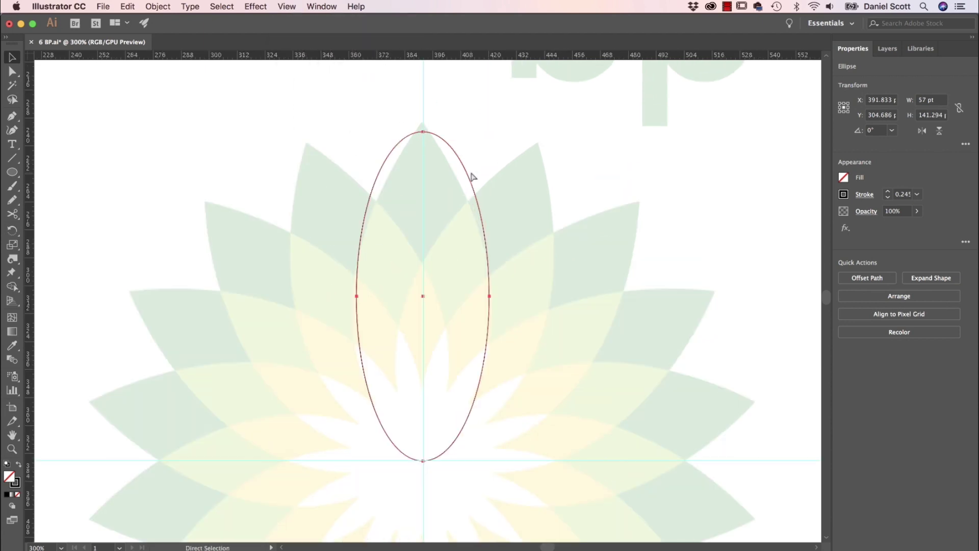
key("super+equal")
left_click_drag(469, 179, 493, 349)
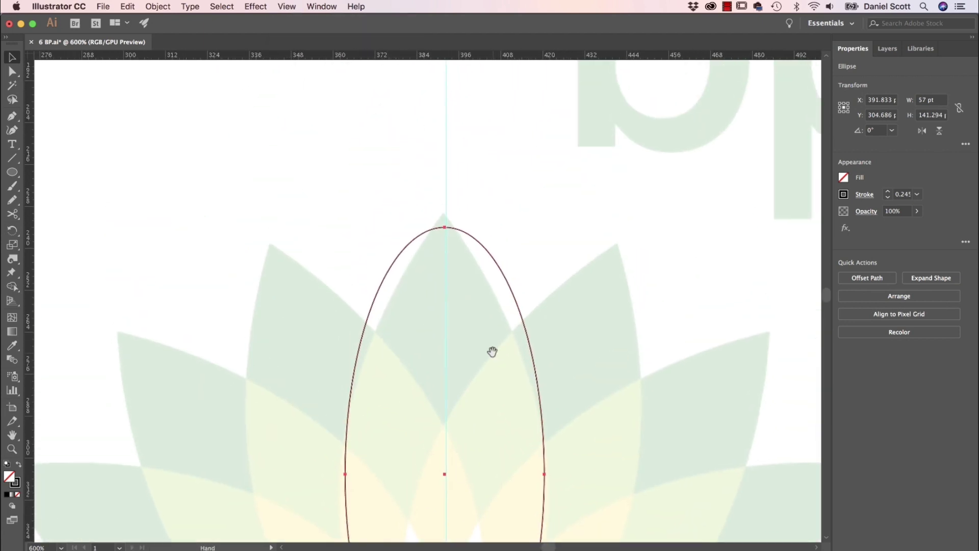
left_click_drag(444, 226, 445, 214)
Step: Widen the ellipse symmetrically about the vertical guide to about 60 pt to match the petal's sides
scroll(457, 356, "down", 5)
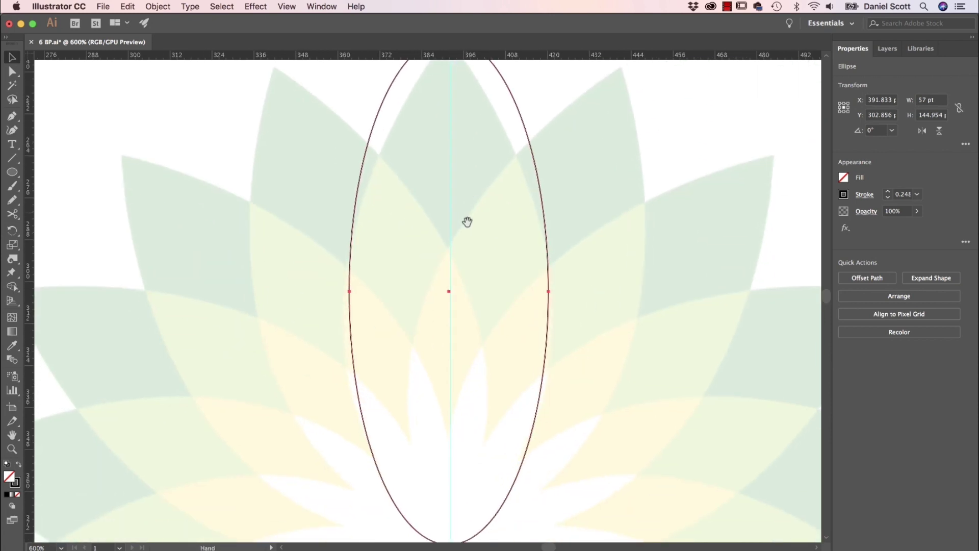
left_click_drag(463, 310, 466, 288)
left_click_drag(551, 263, 558, 266)
mouse_move(487, 234)
left_mouse_down()
mouse_move(500, 321)
mouse_move(505, 239)
left_mouse_up()
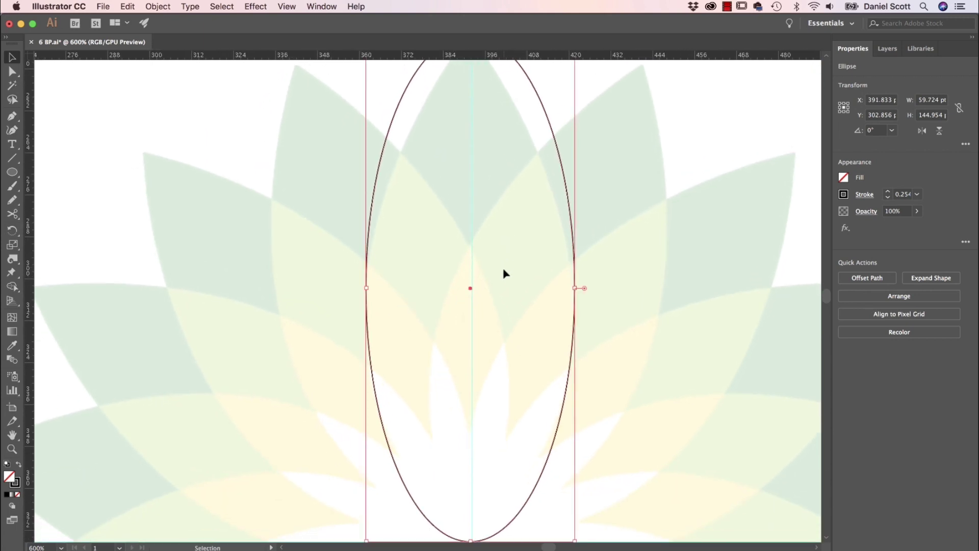
Step: Convert the ellipse's upper and lower anchor points to corners with the Curvature tool to form a pointed petal
key("super+minus")
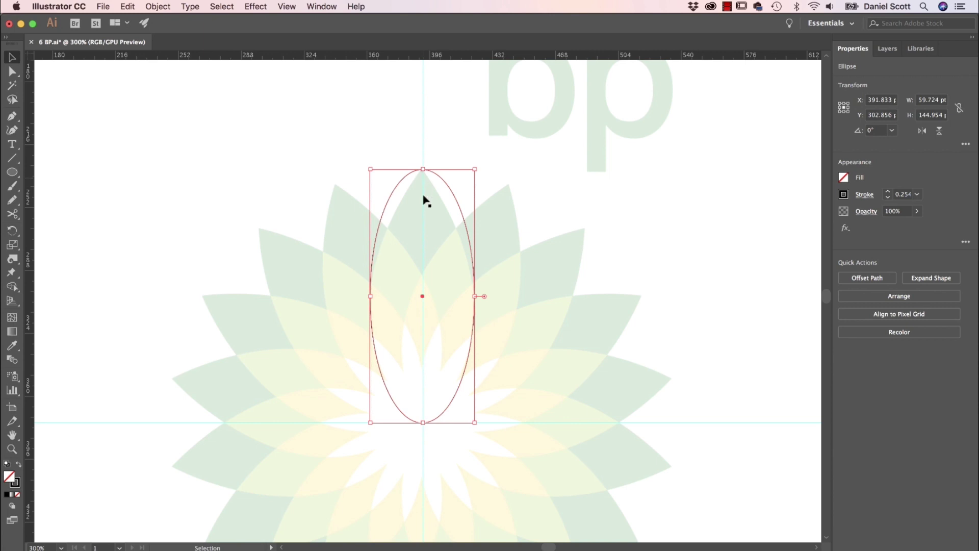
left_click(12, 130)
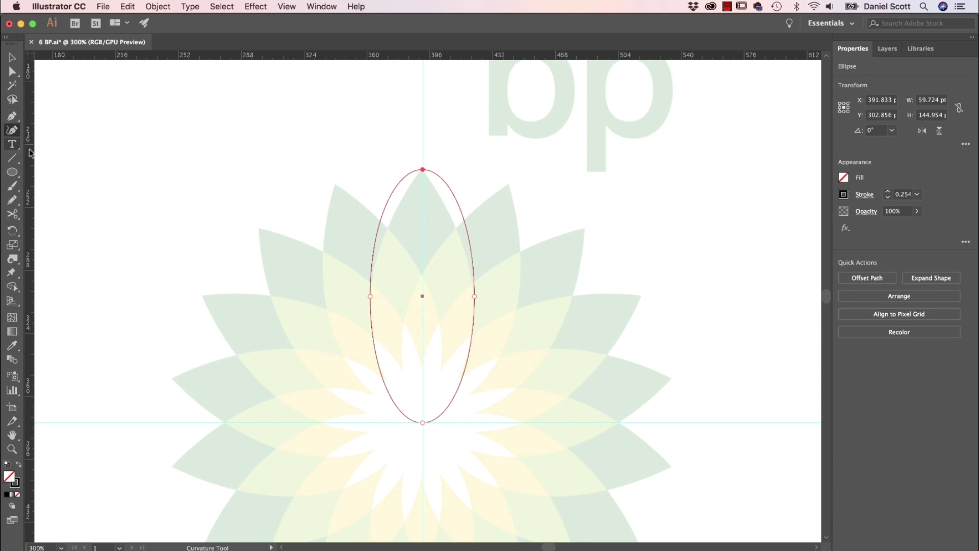
double_click(422, 169)
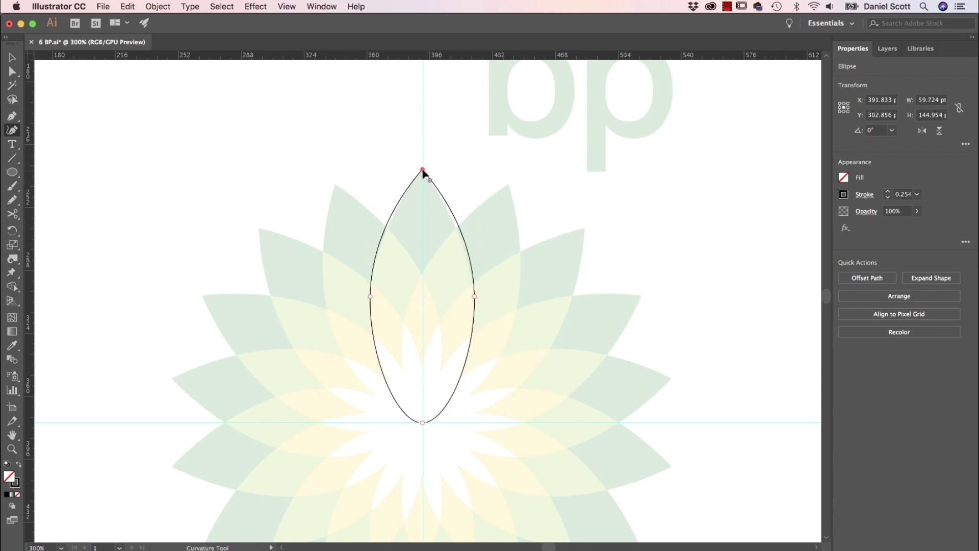
double_click(423, 423)
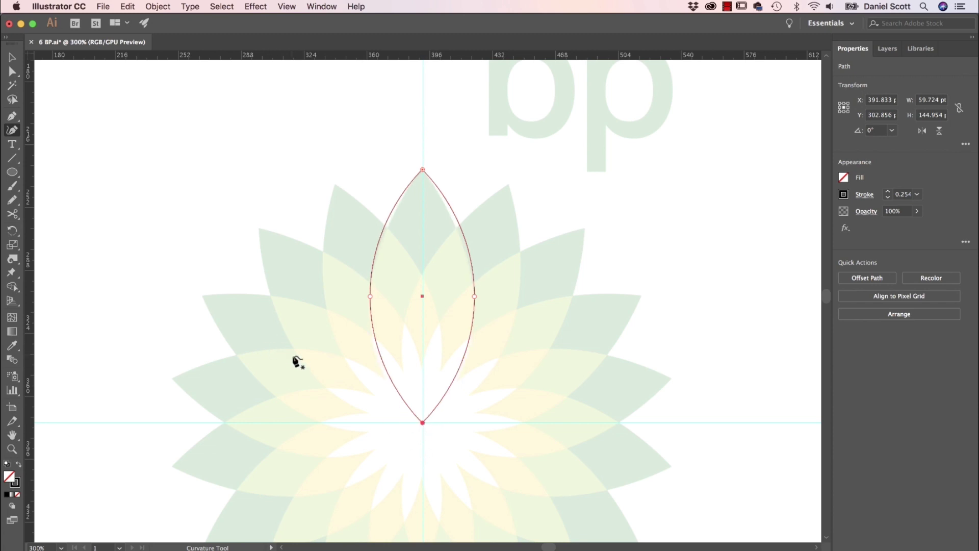
Step: Readjust the petal path's width to about 60 pt, keeping it centred on the vertical guide
left_click(12, 57)
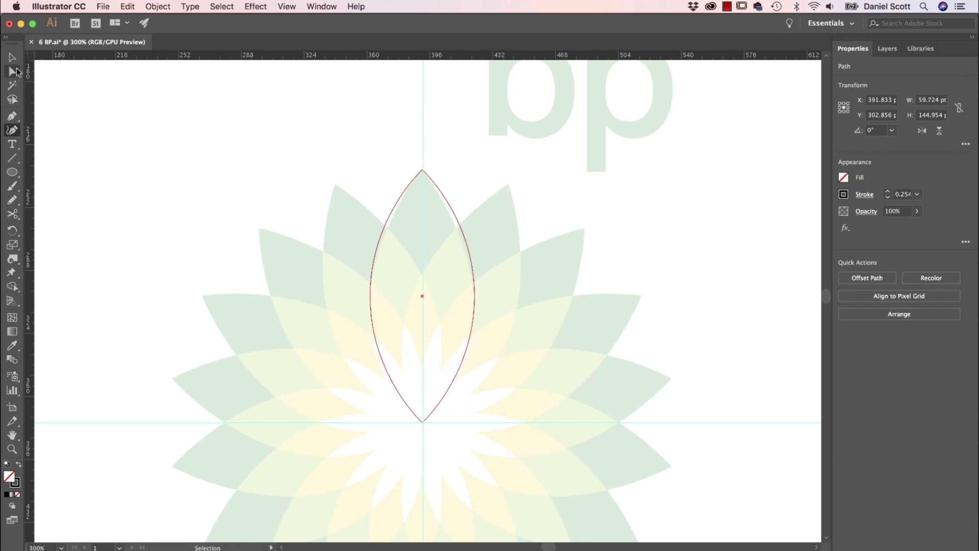
key("super+equal")
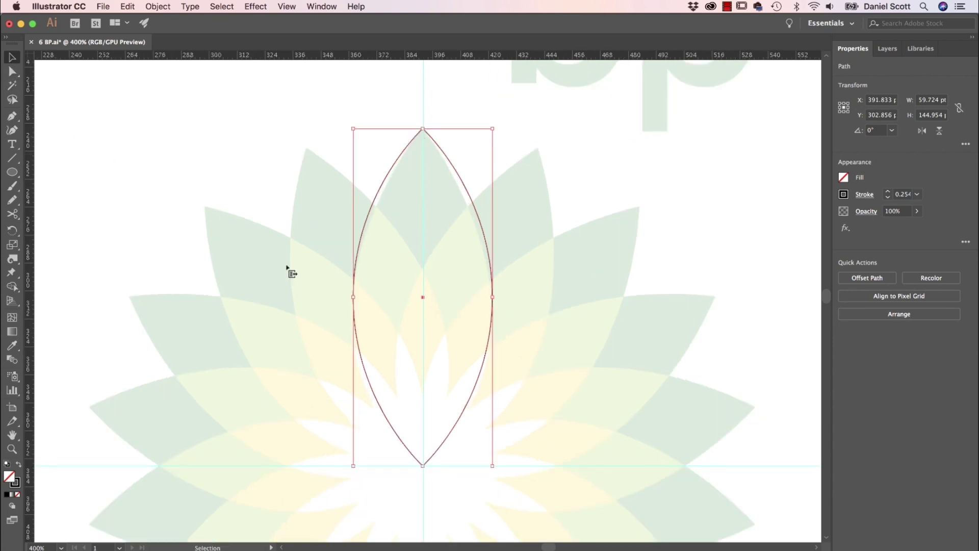
left_click_drag(494, 298, 487, 305)
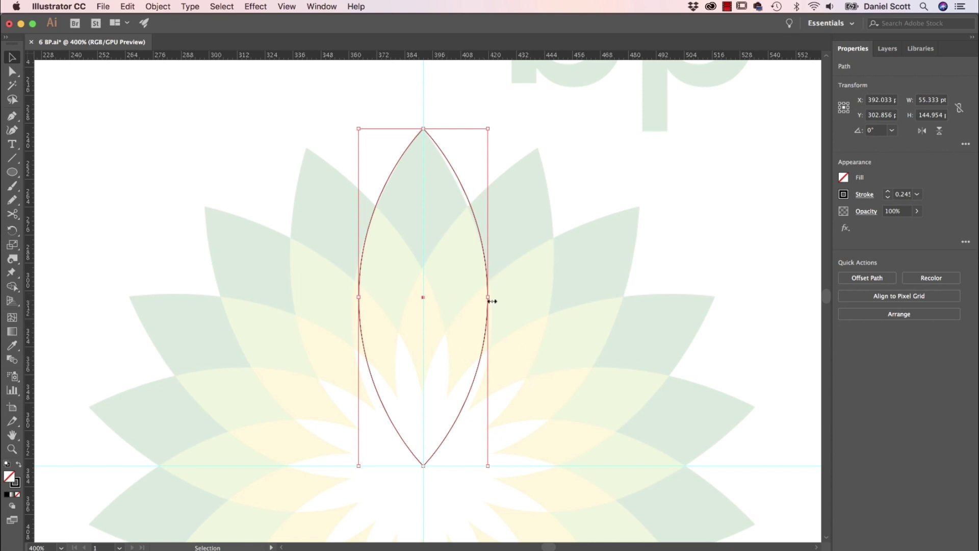
left_click_drag(487, 298, 487, 298)
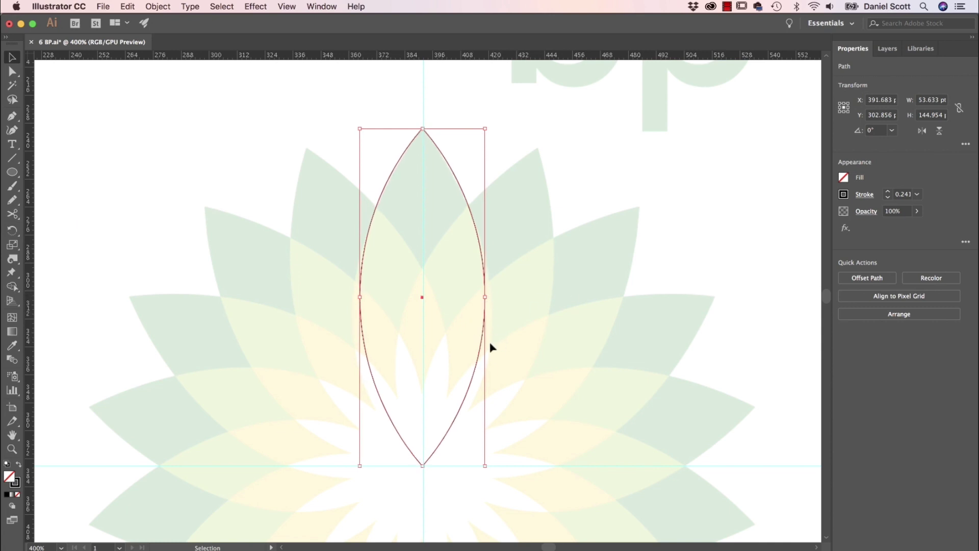
left_click_drag(488, 299, 492, 298)
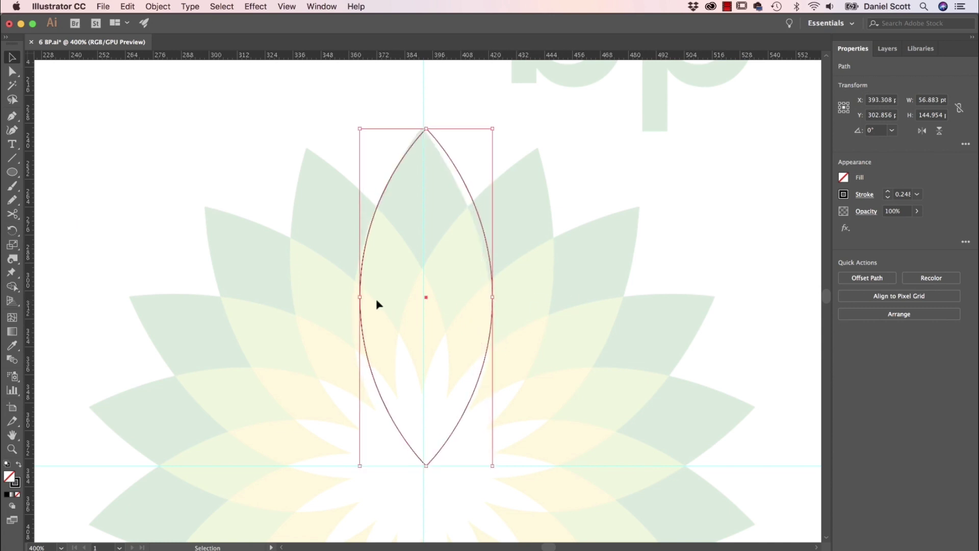
left_click_drag(362, 300, 353, 297)
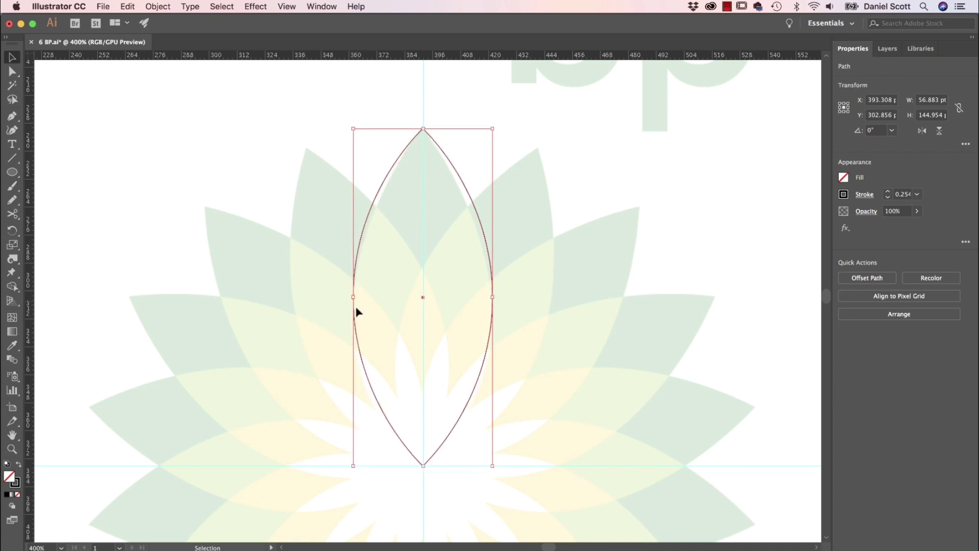
Step: Stretch the petal path downward to a height of about 160 pt and nudge it into line with the faded petal
left_click_drag(423, 465, 424, 488)
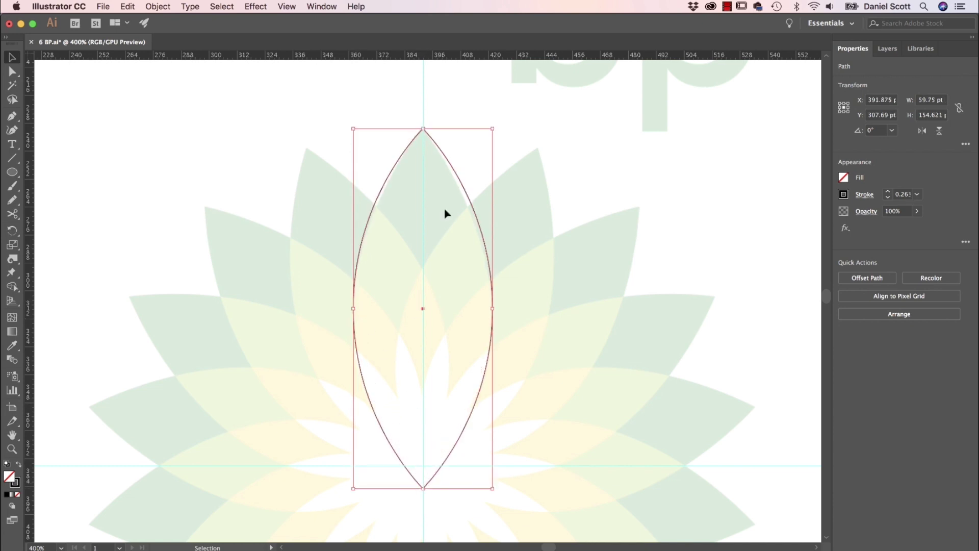
left_click_drag(423, 488, 424, 506)
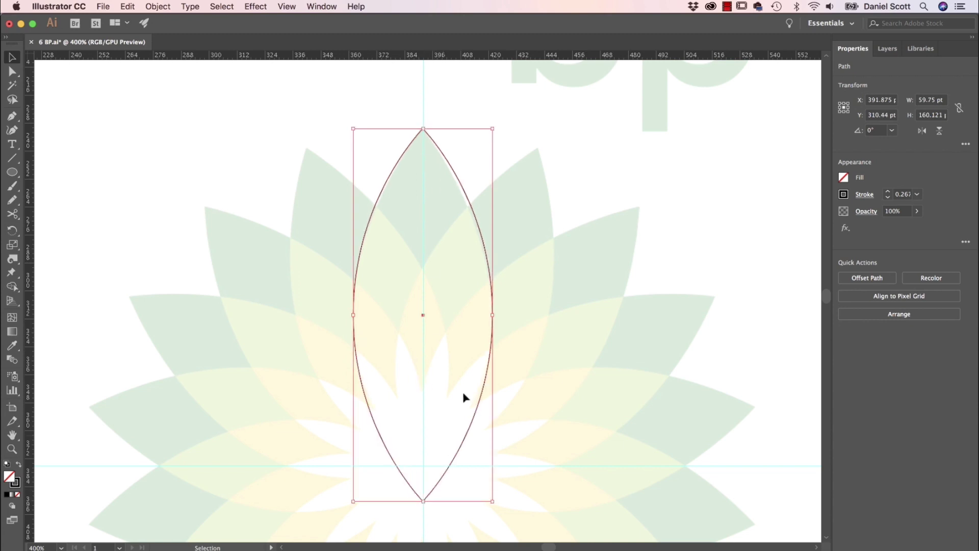
key("Down")
key("Up")
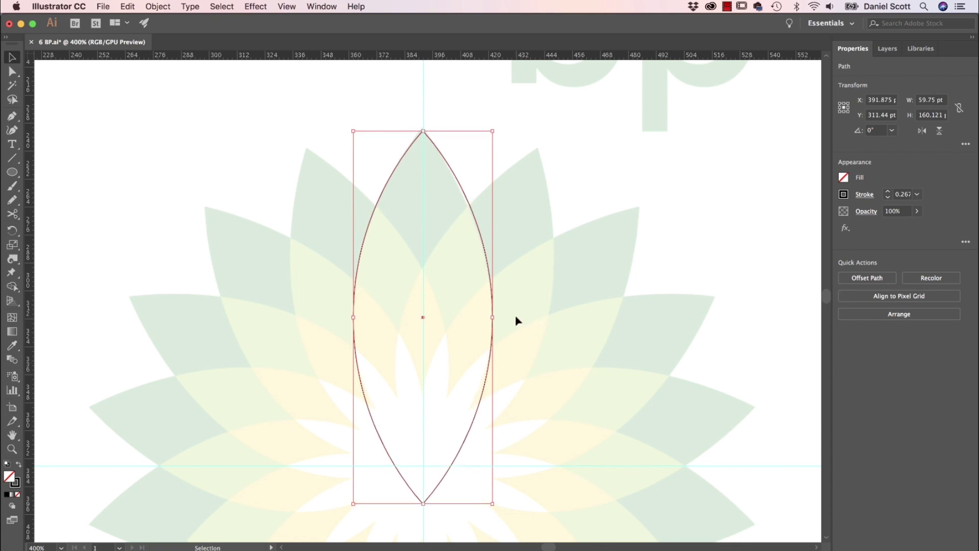
key("Left")
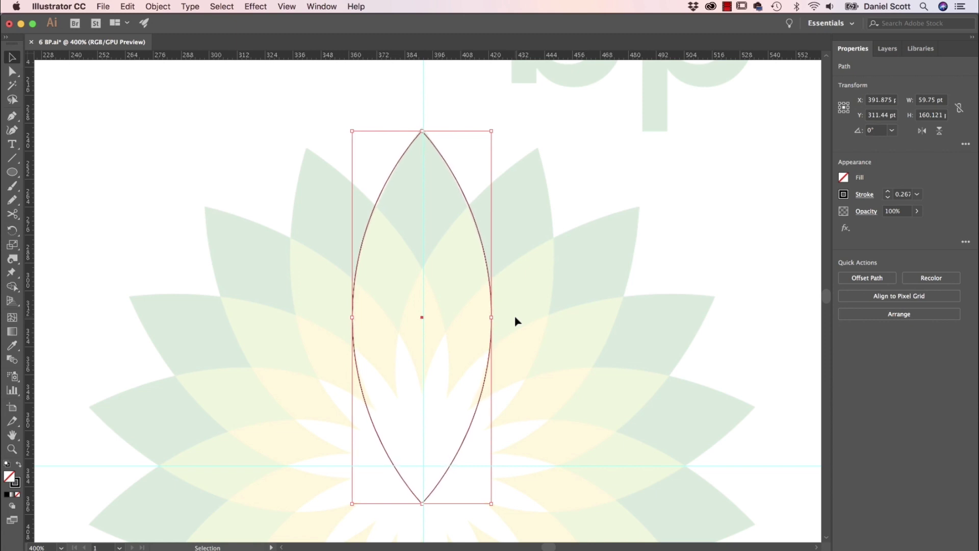
Step: Delete the horizontal and vertical guides
left_click(622, 307)
left_click_drag(671, 529, 658, 456)
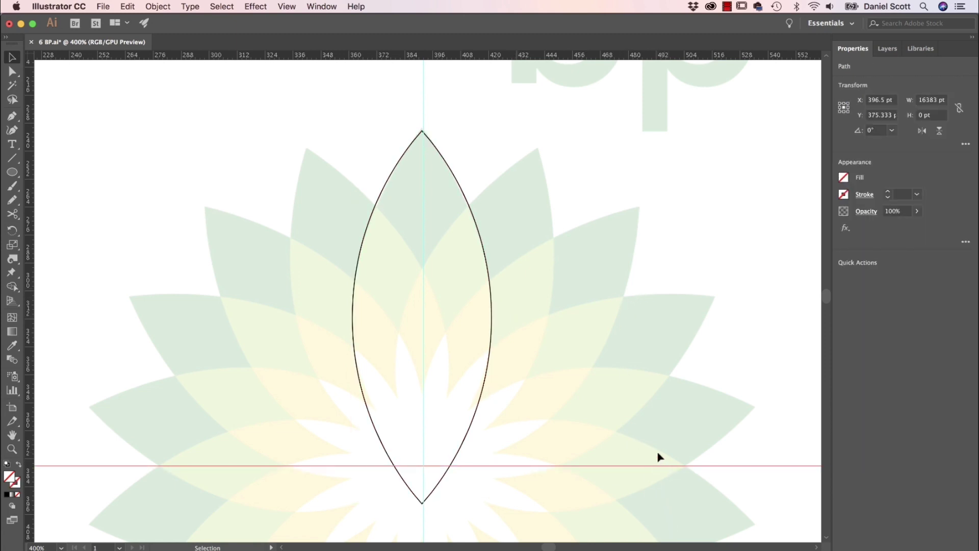
key("Delete")
left_click_drag(445, 88, 351, 108)
key("Delete")
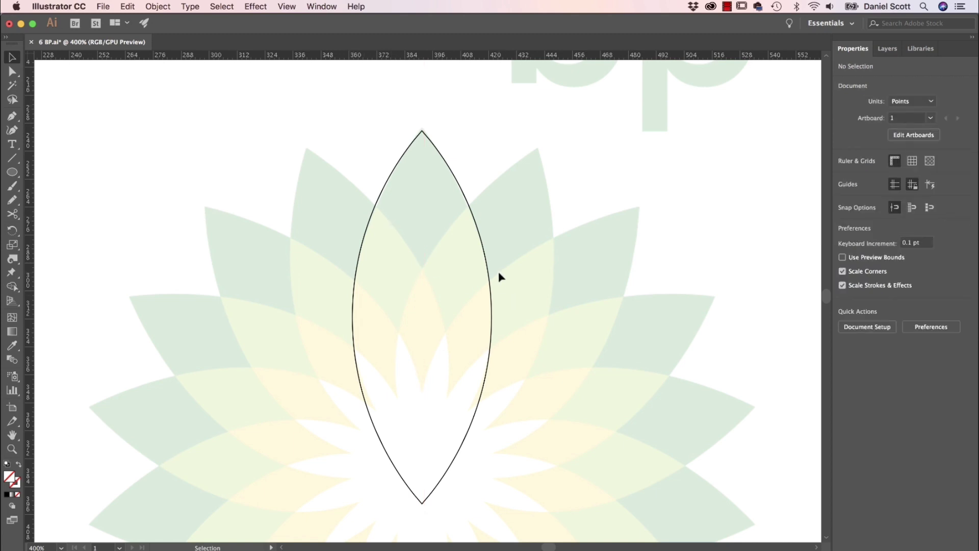
Step: Select the petal path and try rotating it about its own centre
key("super+minus")
key("super+minus")
key("super+minus")
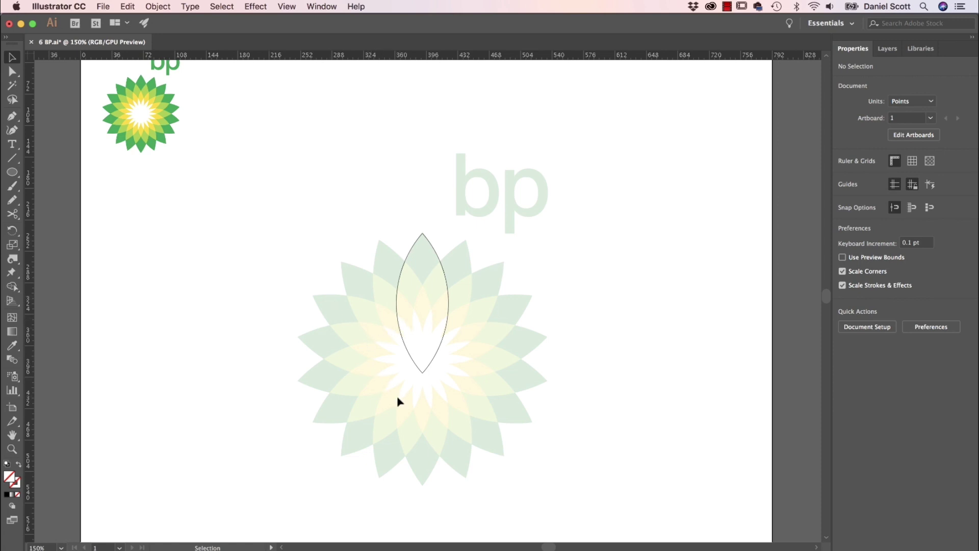
left_click(396, 303)
left_click_drag(454, 229, 474, 273)
key("super+z")
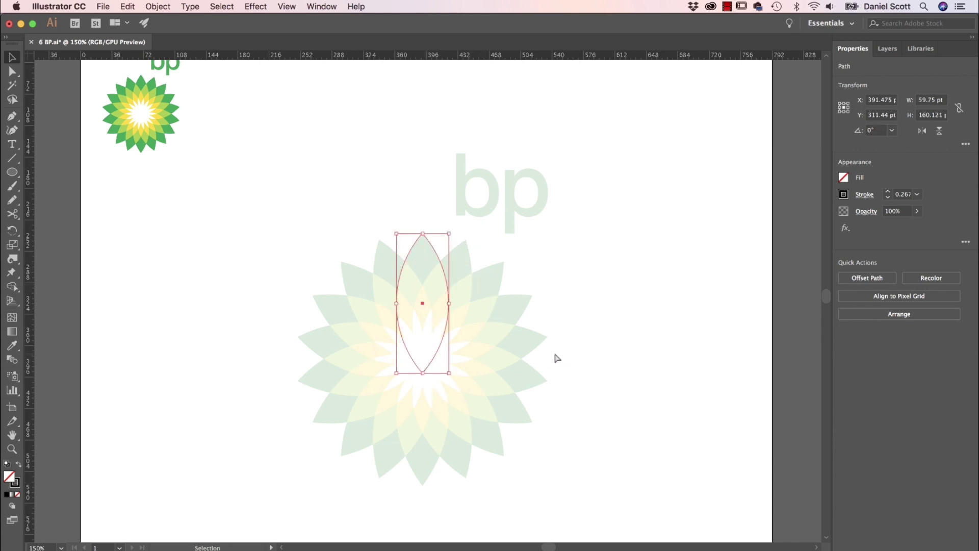
Step: Restore the deleted guides and realign the petal path on the vertical guide, with its tip matching the faded top petal
key("super+z")
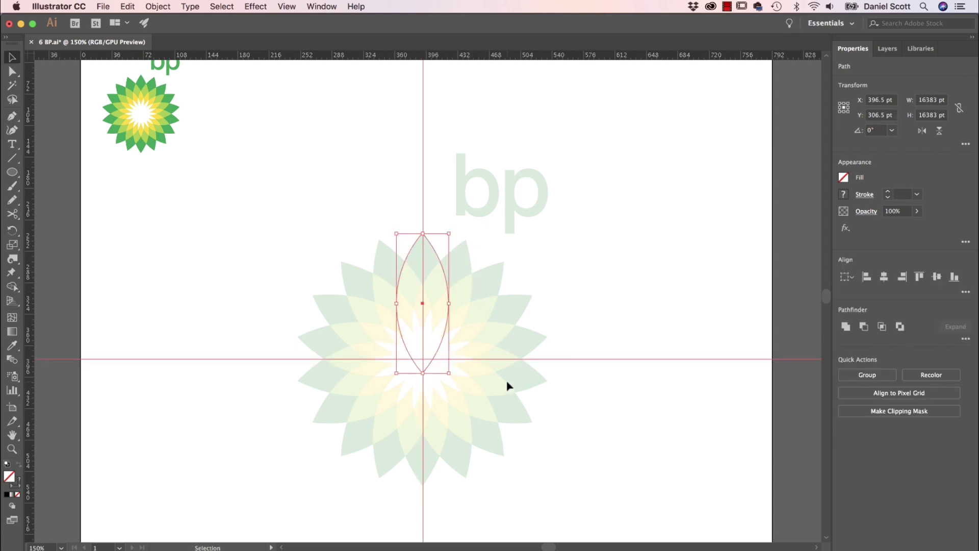
key("super+equal")
key("super+equal")
left_click(515, 194)
left_click_drag(463, 216, 626, 235)
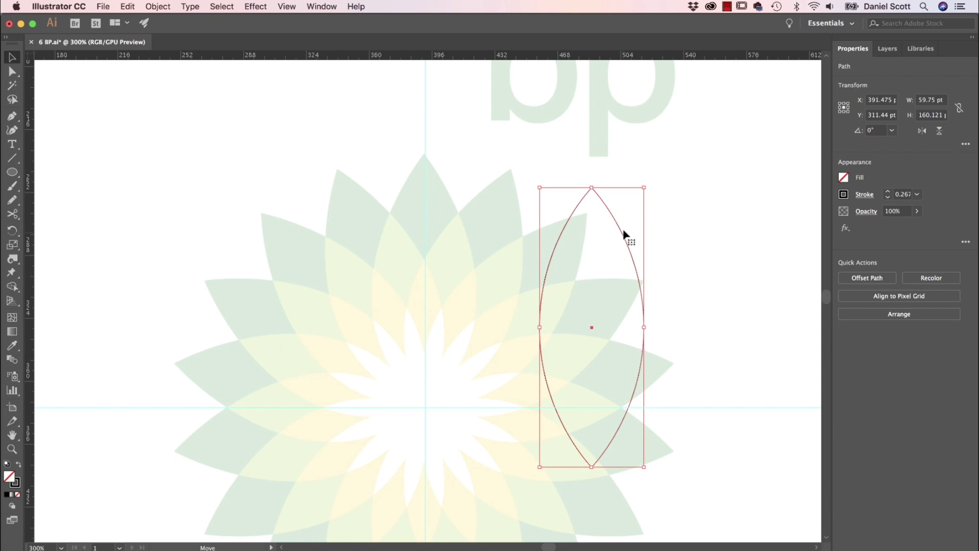
left_click(601, 152)
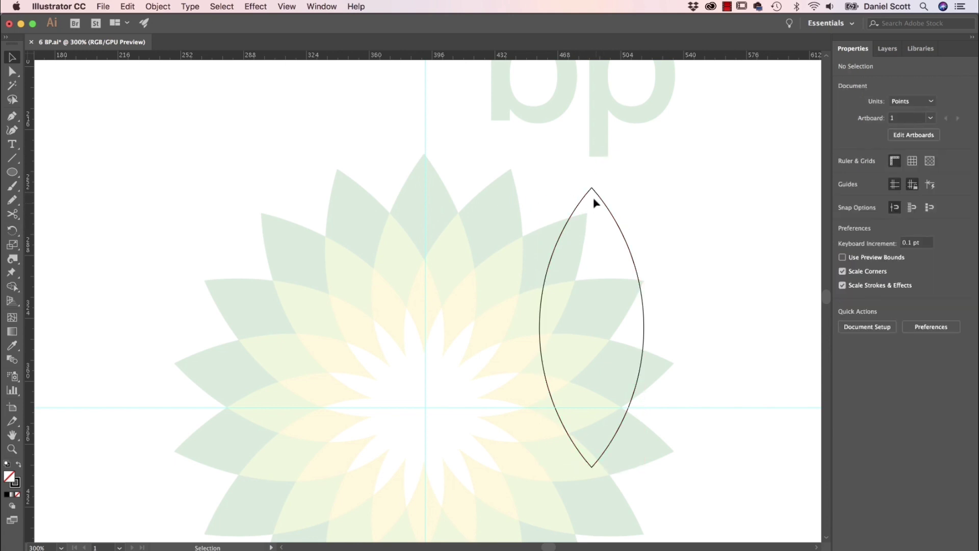
left_click_drag(591, 190, 426, 184)
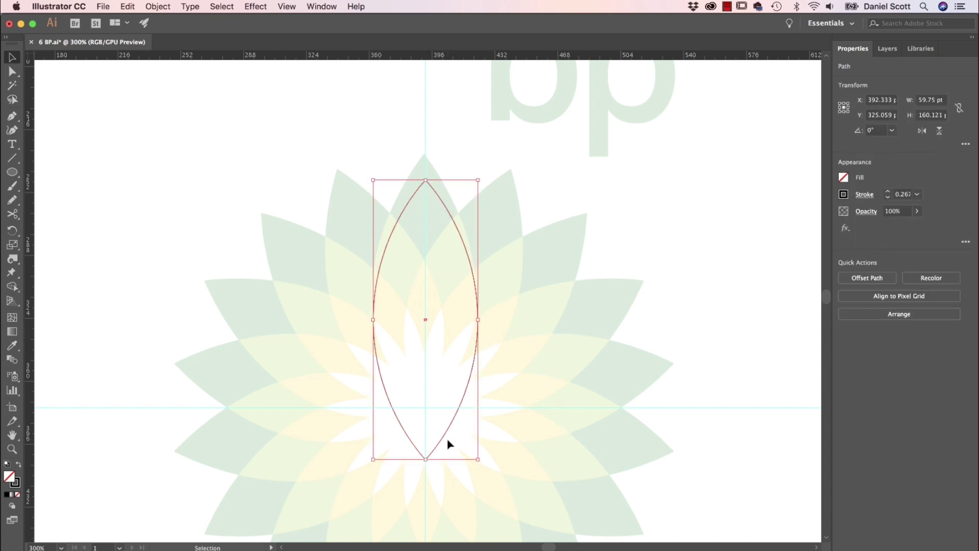
left_click_drag(441, 441, 437, 415)
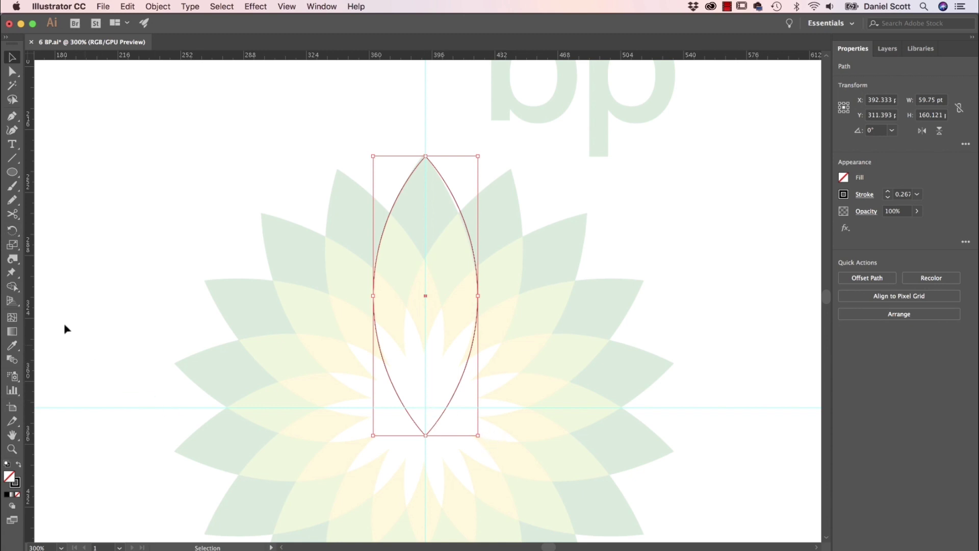
Step: Turn on Smart Guides and set the petal's rotation origin at the intersection of the two guides using the Rotate tool
left_click(11, 233)
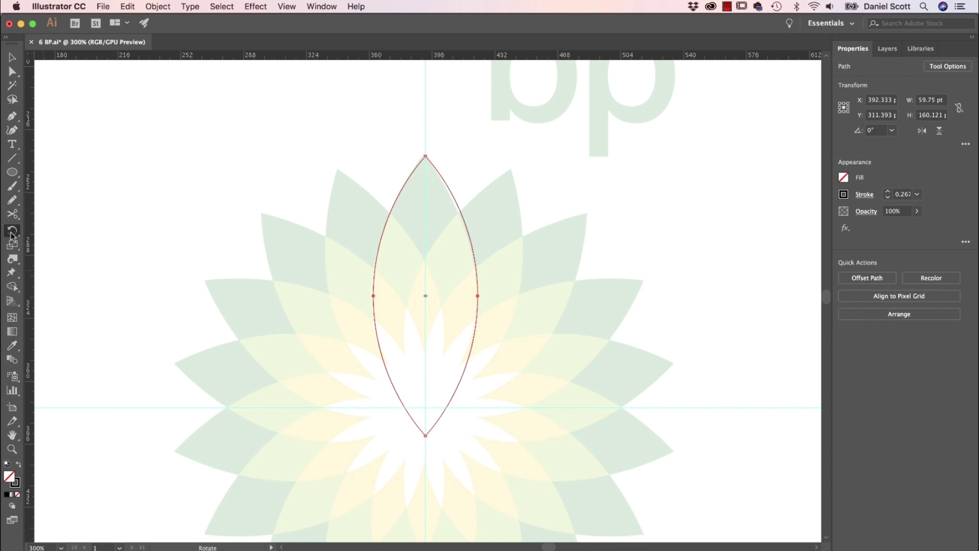
left_click(286, 6)
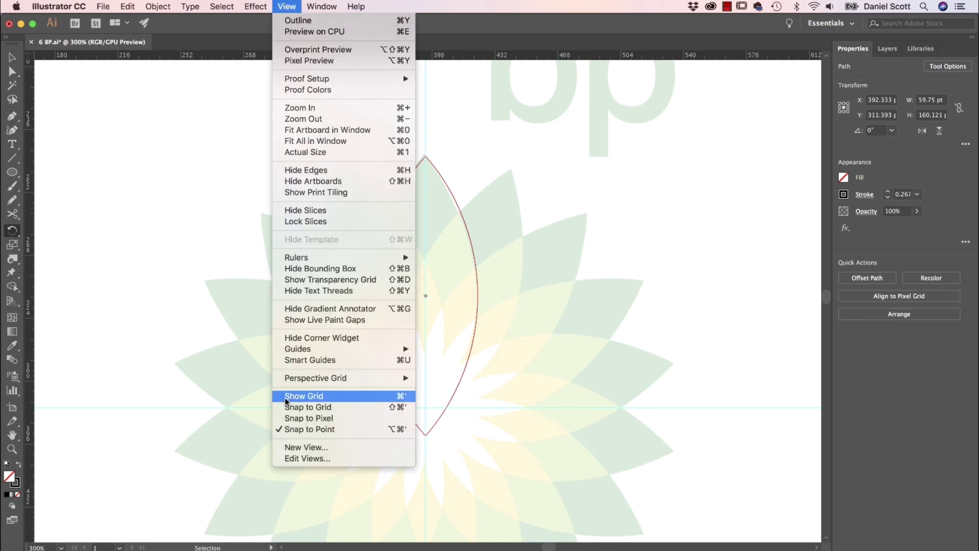
left_click(295, 360)
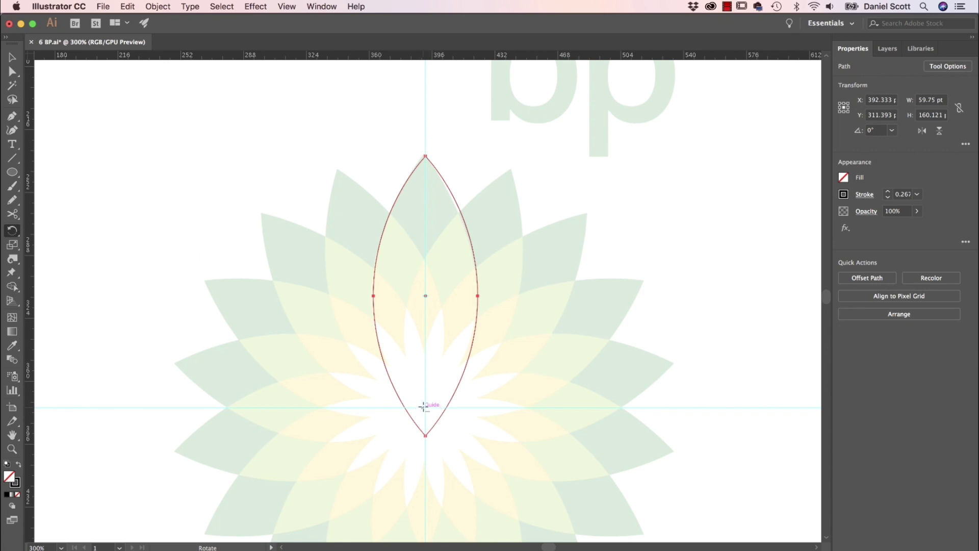
left_click(425, 407, "alt")
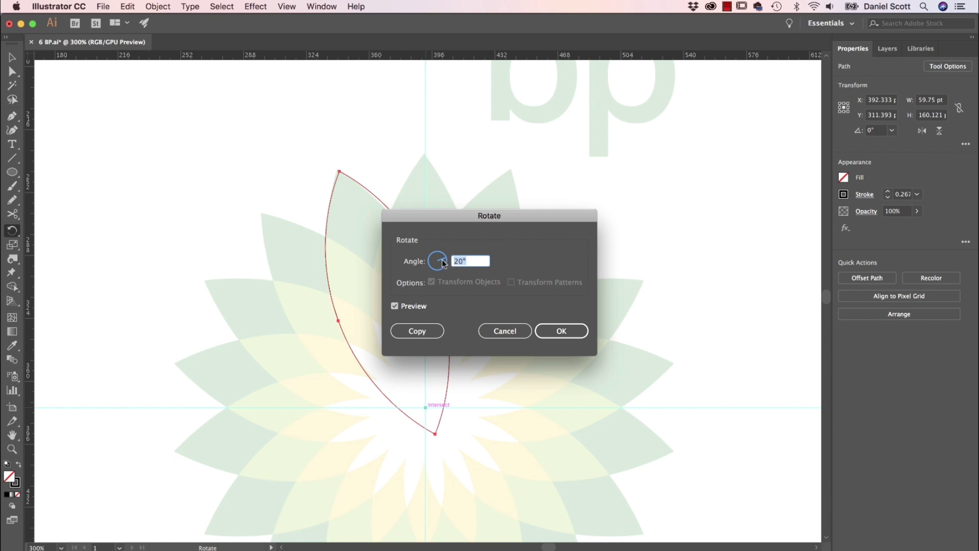
Step: Set the rotation angle to 360/18 and create a rotated copy of the petal
type("301")
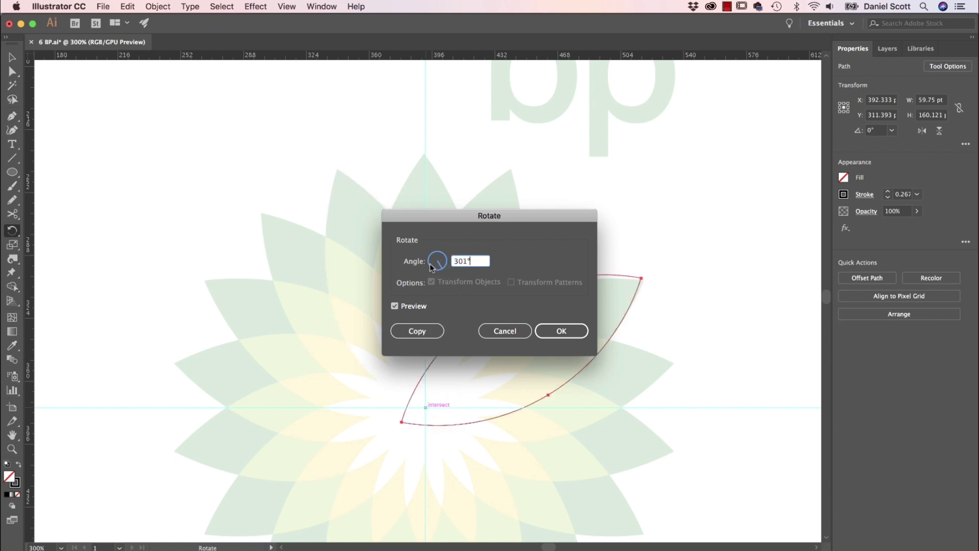
mouse_move(431, 267)
left_mouse_down()
mouse_move(440, 259)
mouse_move(443, 270)
left_mouse_up()
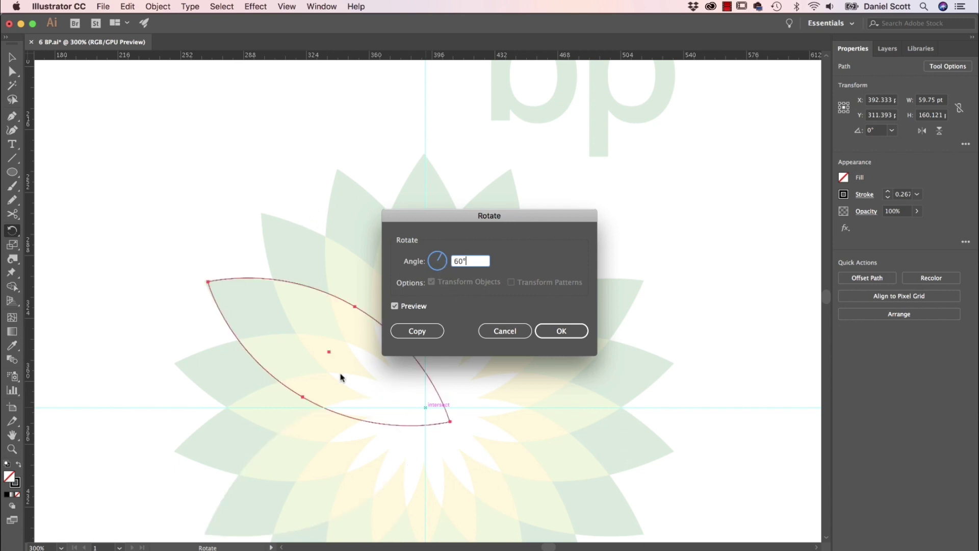
double_click(471, 261)
type("360/18")
key("Tab")
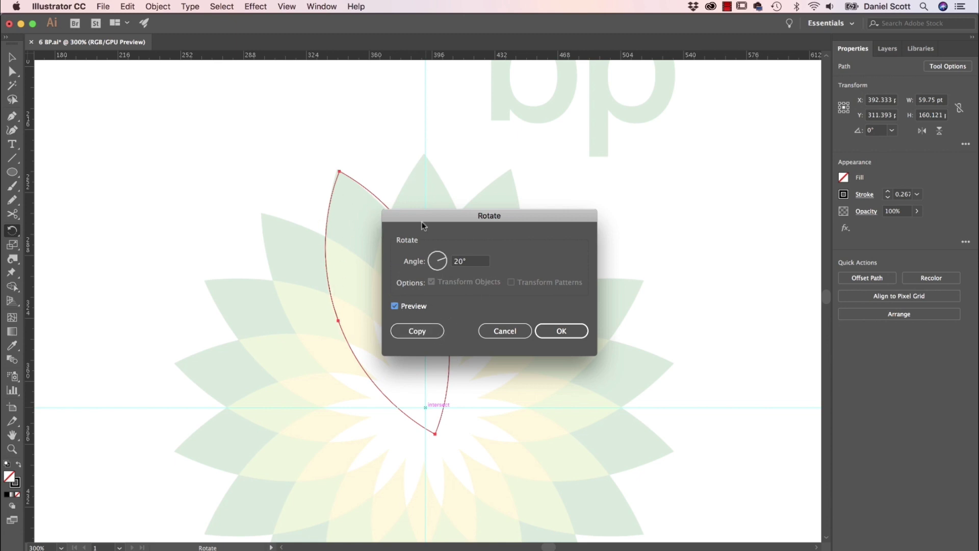
left_click(418, 331)
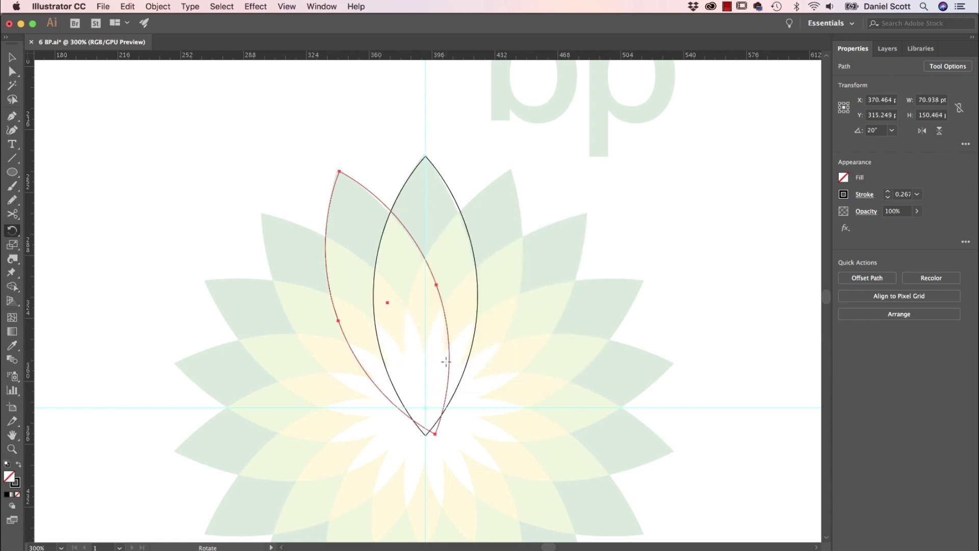
Step: Repeat the rotated copy with Transform Again until 18 petals complete the ring around the centre
left_click(158, 6)
mouse_move(173, 20)
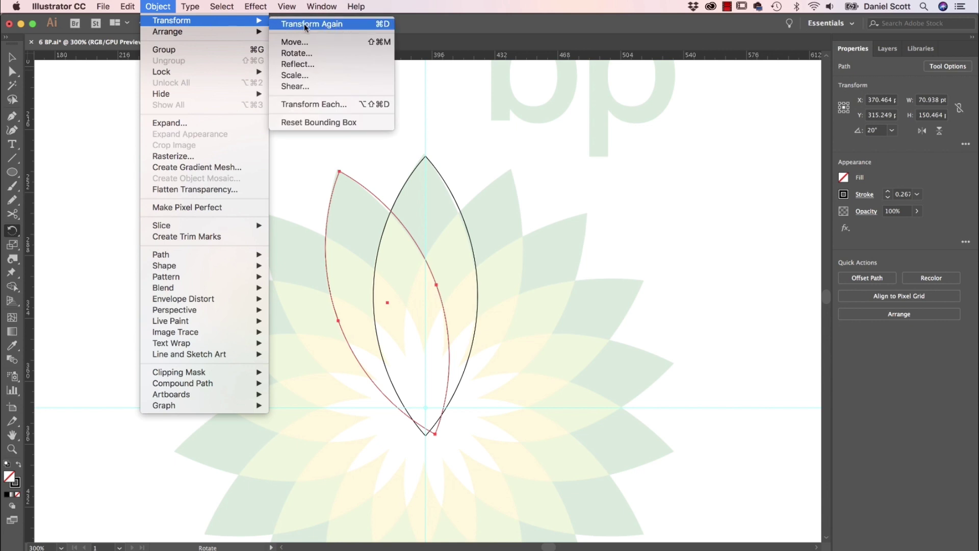
left_click(384, 25)
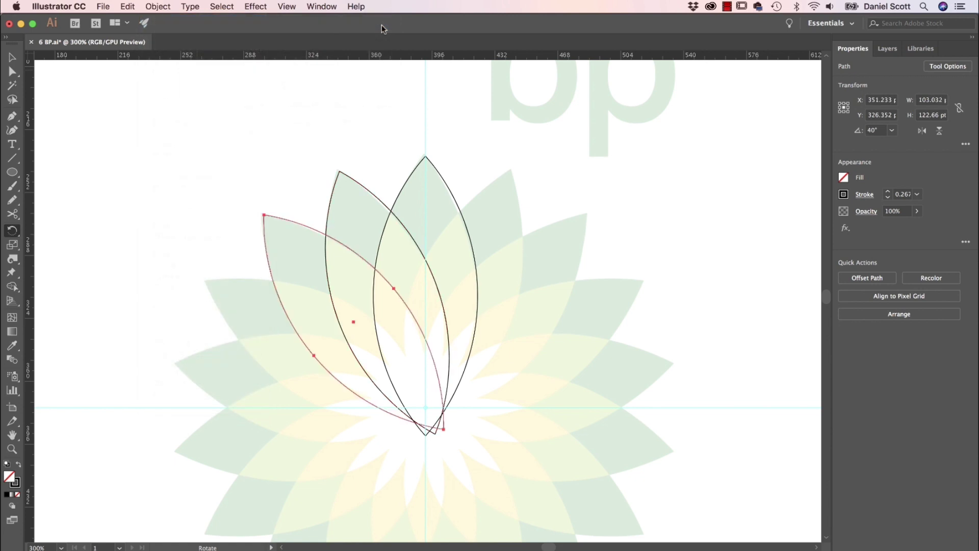
key("super+d")
key("super+d")
key("super+d")
key("super+d")
key("super+d")
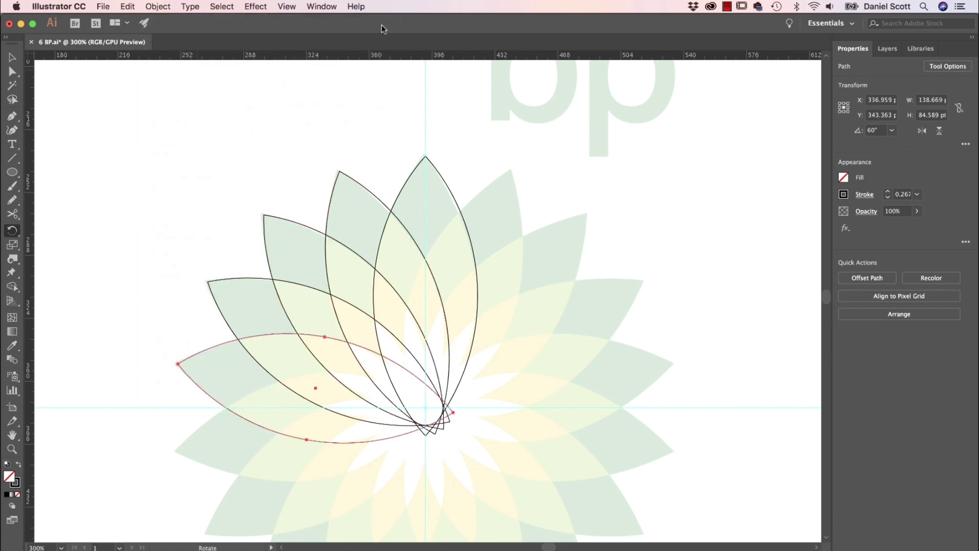
key("super+d")
key("super+d")
key("super+d")
key("super+d")
key("super+d")
key("super+d")
key("super+d")
key("super+d")
key("super+d")
key("super+d")
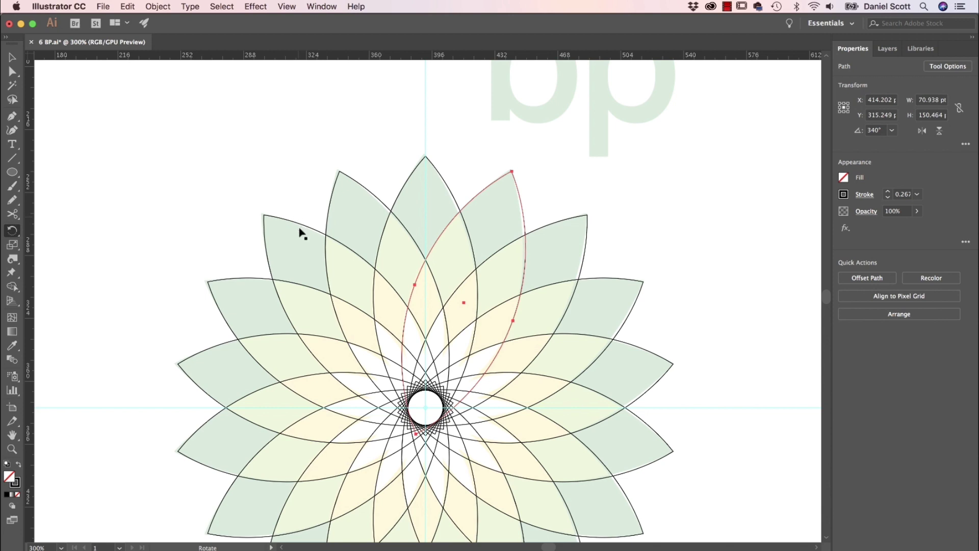
Step: Select all the petals and remove the overlapping pieces around the flower's centre with the Shape Builder tool
key("v")
left_click_drag(122, 149, 706, 542)
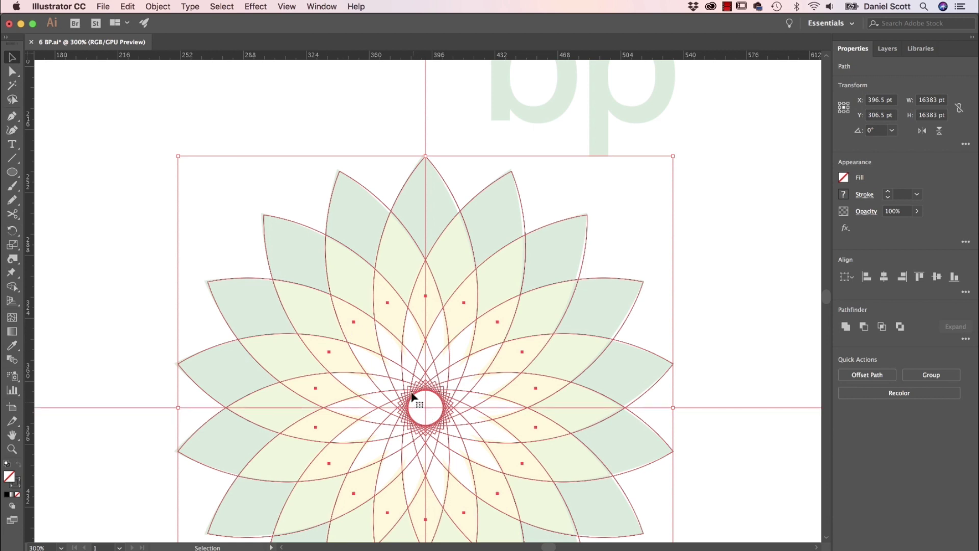
left_click(16, 288)
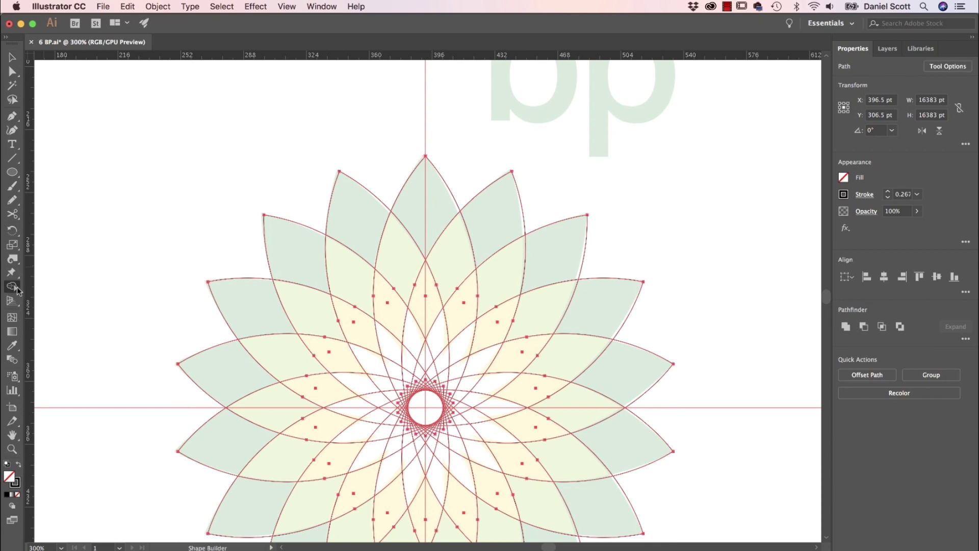
key("super+equal")
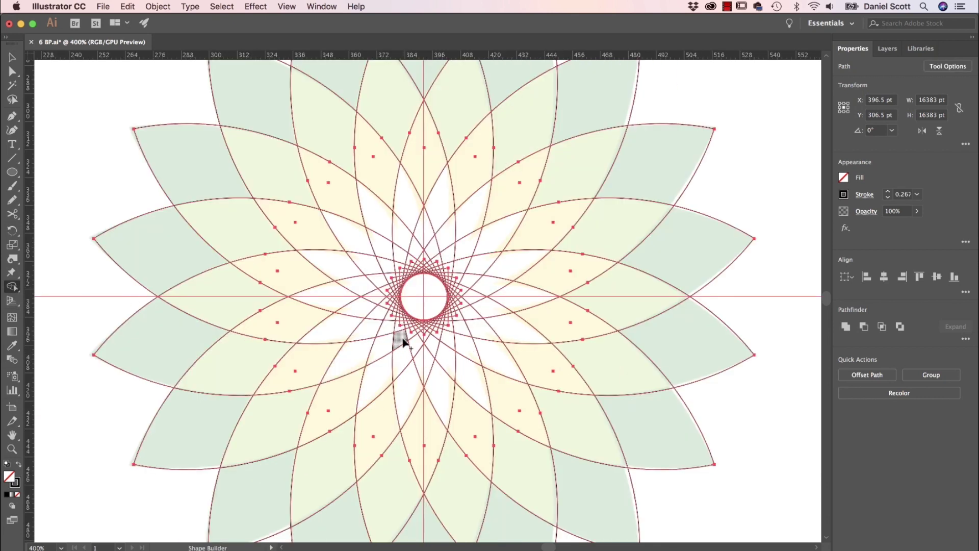
left_click(426, 278)
mouse_move(447, 269)
left_mouse_down()
mouse_move(397, 268)
mouse_move(395, 312)
mouse_move(421, 319)
mouse_move(463, 308)
mouse_move(447, 277)
mouse_move(402, 283)
mouse_move(421, 322)
mouse_move(444, 280)
mouse_move(402, 303)
mouse_move(455, 298)
mouse_move(403, 267)
mouse_move(435, 300)
mouse_move(403, 271)
mouse_move(432, 279)
mouse_move(402, 298)
mouse_move(374, 292)
mouse_move(394, 284)
mouse_move(430, 326)
mouse_move(448, 316)
mouse_move(456, 324)
mouse_move(422, 331)
mouse_move(378, 315)
mouse_move(382, 338)
mouse_move(365, 348)
mouse_move(412, 375)
mouse_move(438, 377)
mouse_move(447, 360)
mouse_move(464, 371)
mouse_move(463, 346)
mouse_move(483, 350)
mouse_move(485, 255)
mouse_move(454, 228)
mouse_move(411, 228)
mouse_move(363, 256)
mouse_move(348, 320)
mouse_move(403, 341)
mouse_move(422, 342)
mouse_move(465, 311)
mouse_move(468, 279)
mouse_move(456, 260)
mouse_move(409, 248)
mouse_move(427, 249)
mouse_move(397, 339)
left_mouse_up()
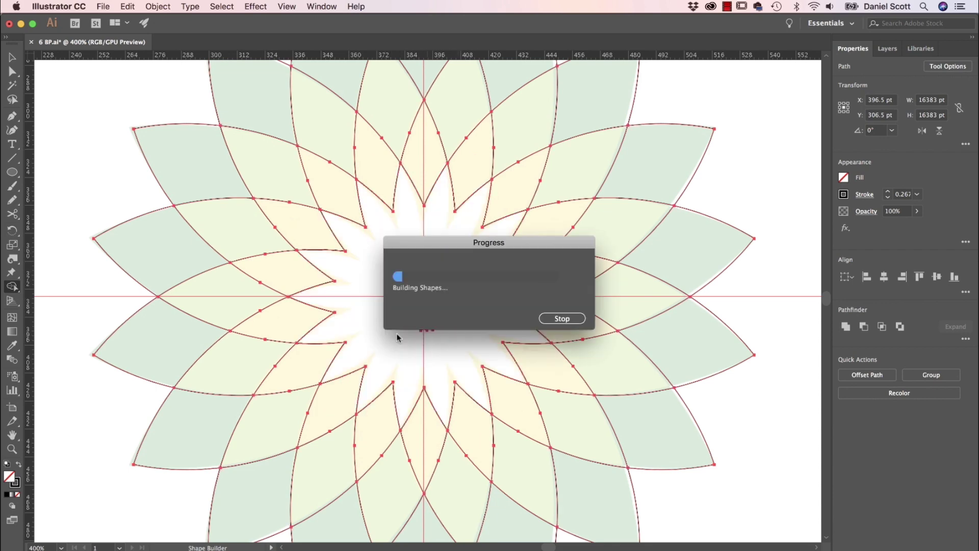
Step: Select the leftover fragments and small ring in the flower's centre and delete them
left_click(12, 71)
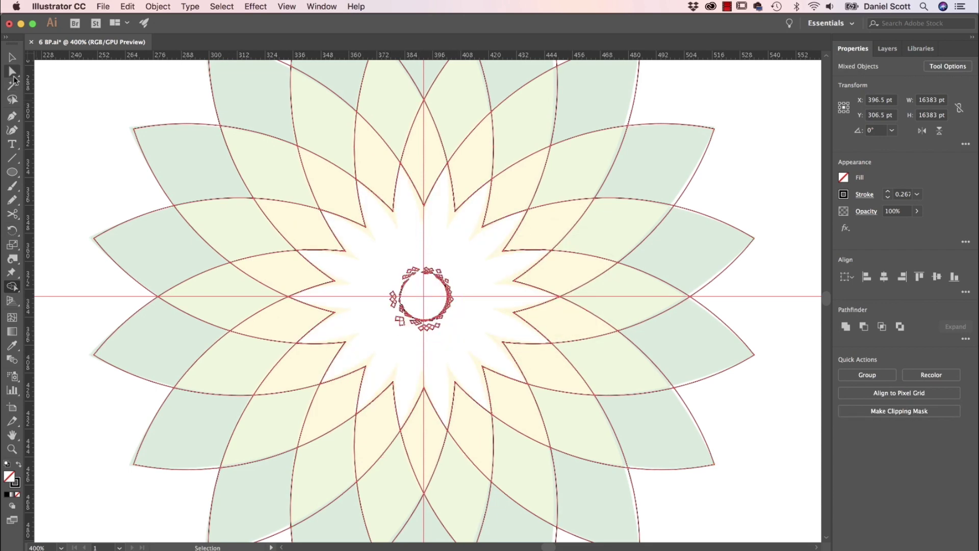
left_click(379, 270)
left_click_drag(383, 258, 466, 323)
key("Delete")
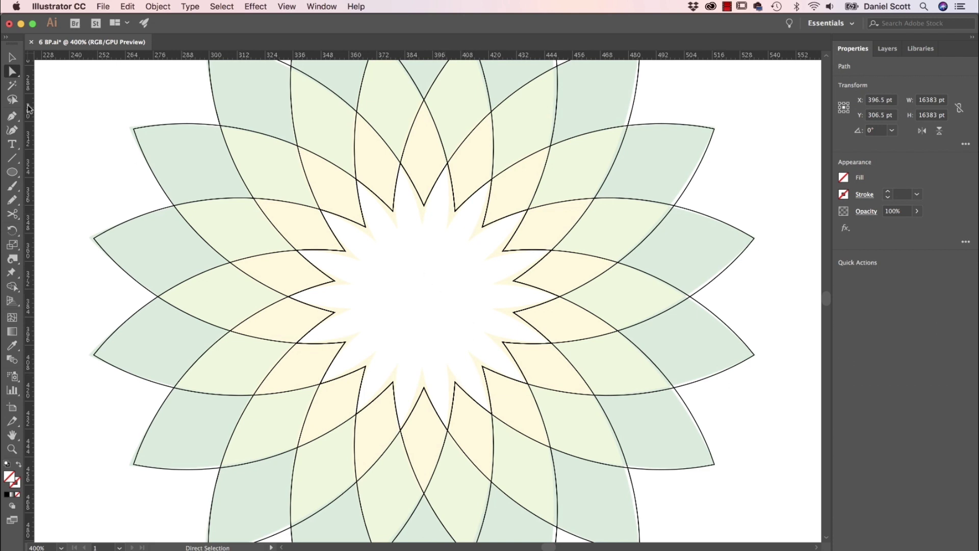
Step: Deselect everything and sample the dark green from an outer petal of the small reference logo with the Eyedropper
key("v")
key("super+minus")
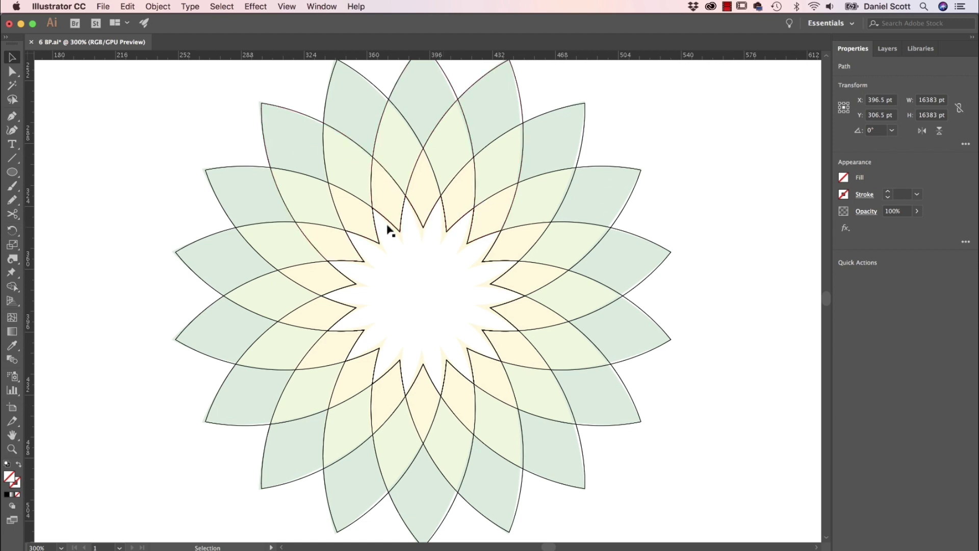
left_click_drag(356, 182, 508, 305)
scroll(515, 316, "up", 6)
scroll(515, 316, "left", 3)
key("super+minus")
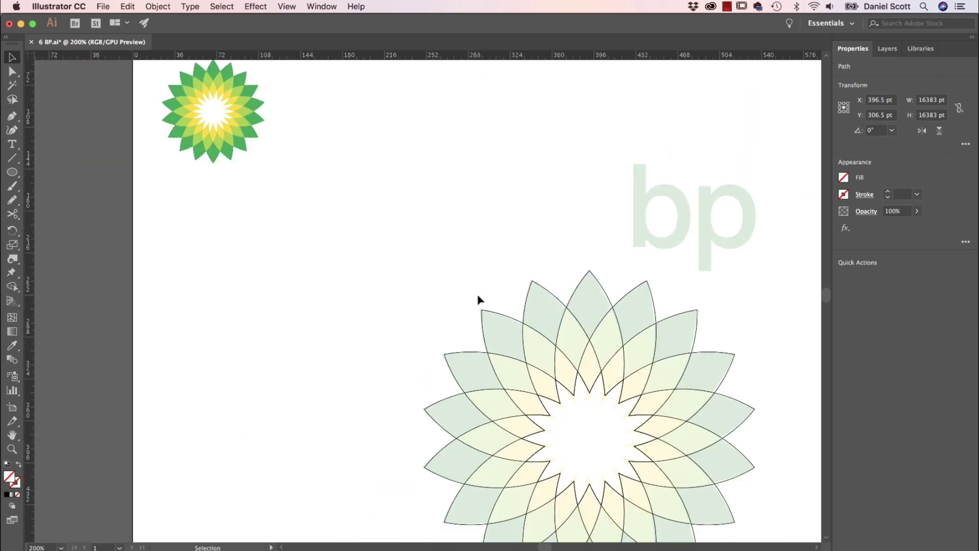
left_click_drag(409, 207, 393, 297)
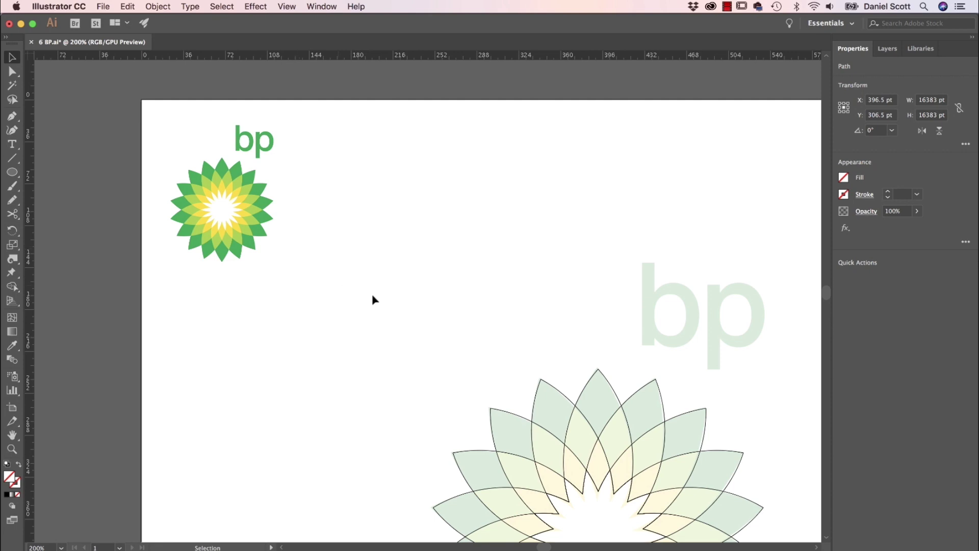
left_click(14, 348)
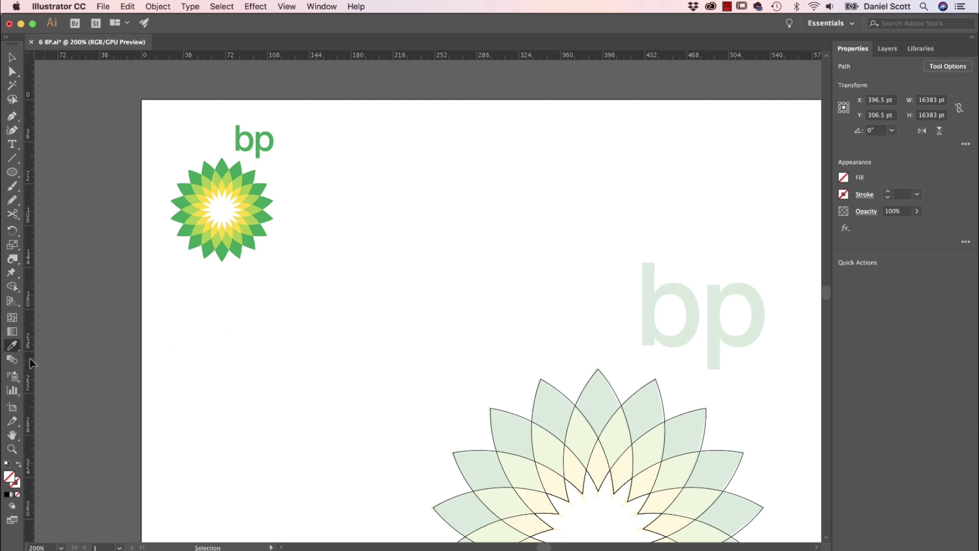
left_click(12, 59)
left_click(458, 312)
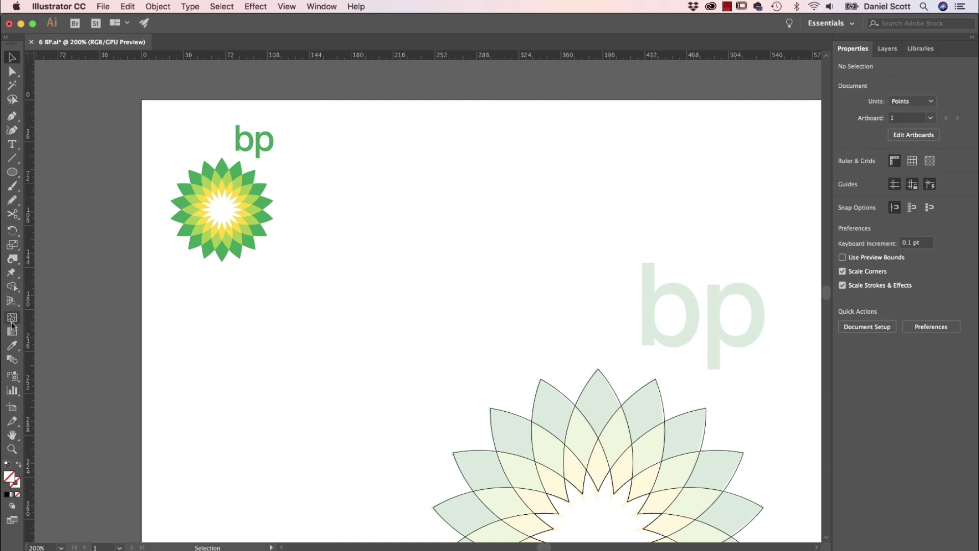
left_click(12, 348)
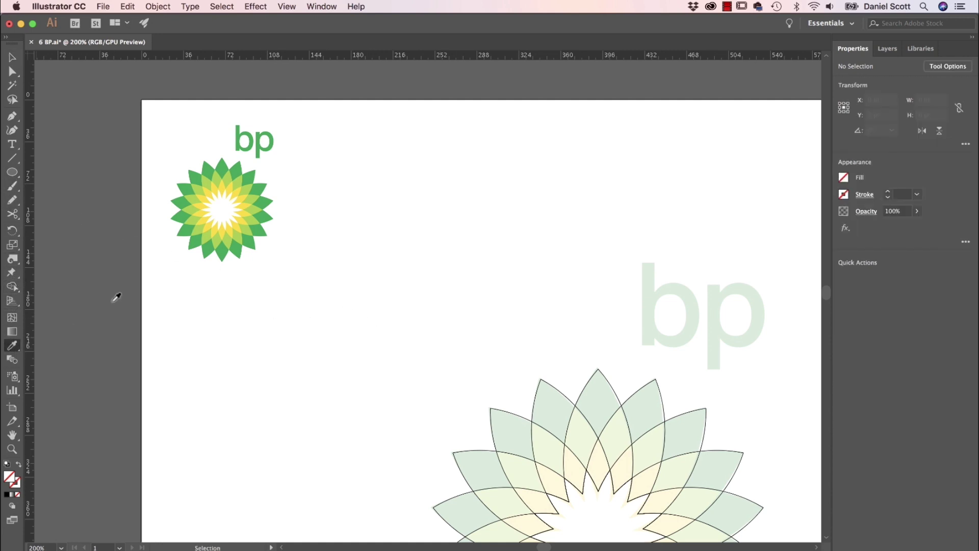
left_click(242, 168)
Step: Save the sampled dark green fill as a new global RGB process swatch, also added to the library
left_click(843, 177)
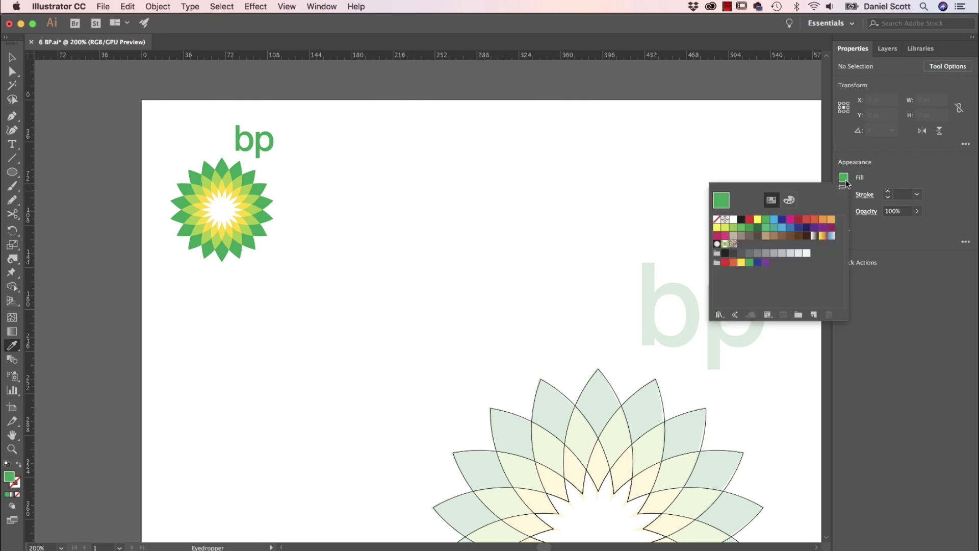
left_click(814, 315)
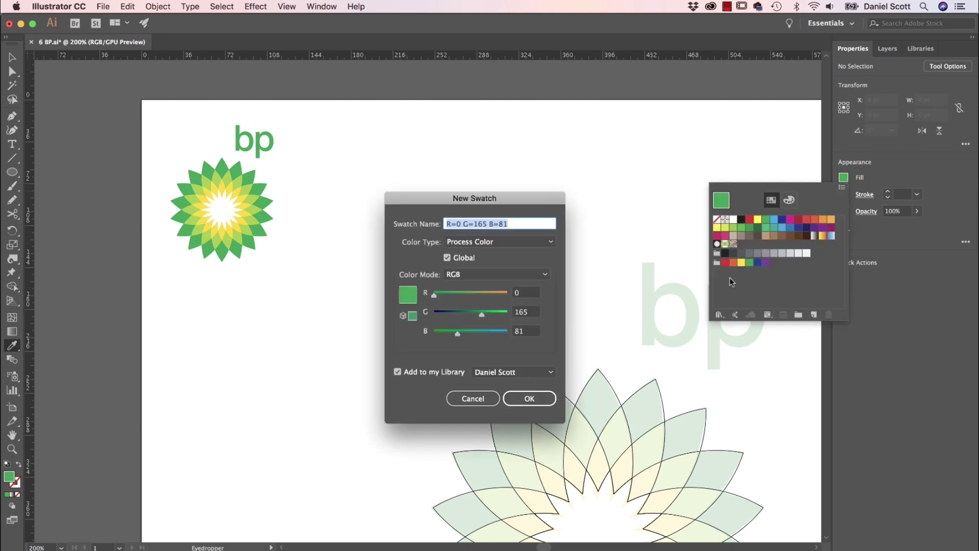
left_click(544, 398)
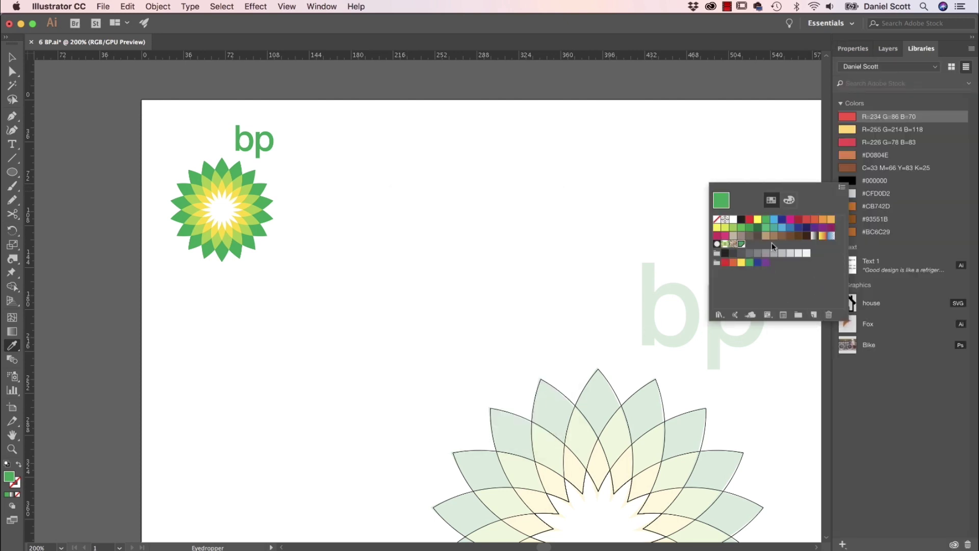
left_click(116, 128)
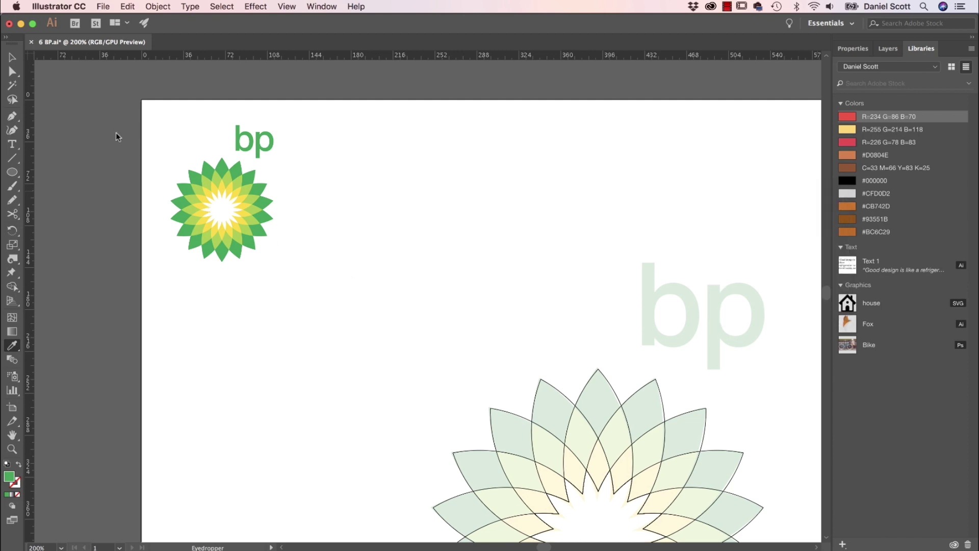
Step: Sample the light green from the small reference logo's middle ring with the Eyedropper and save it as a new swatch
left_click(12, 58)
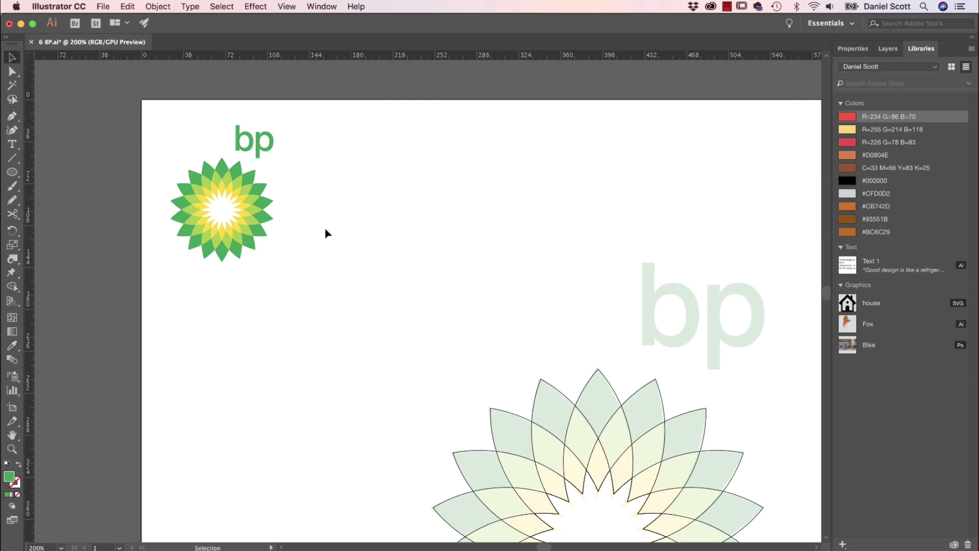
left_click(11, 345)
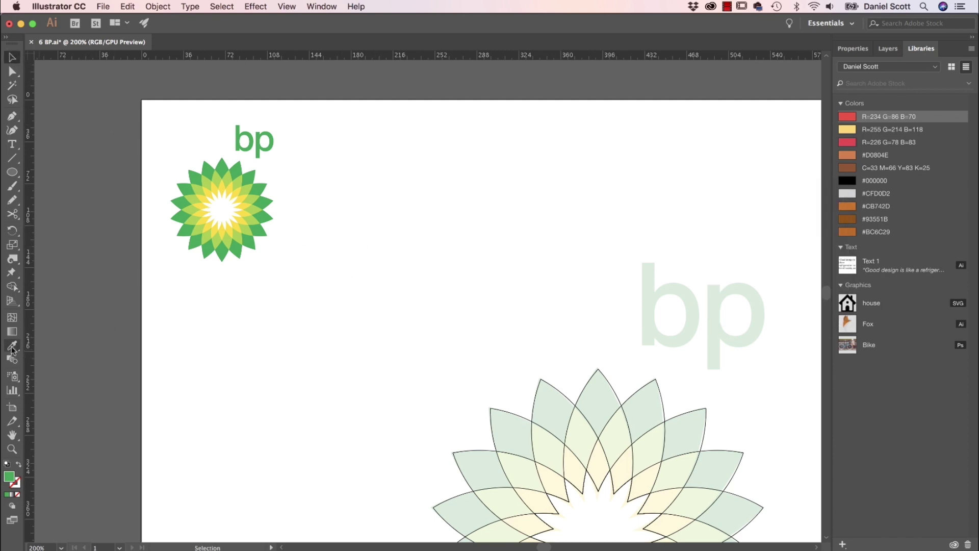
left_click(251, 197)
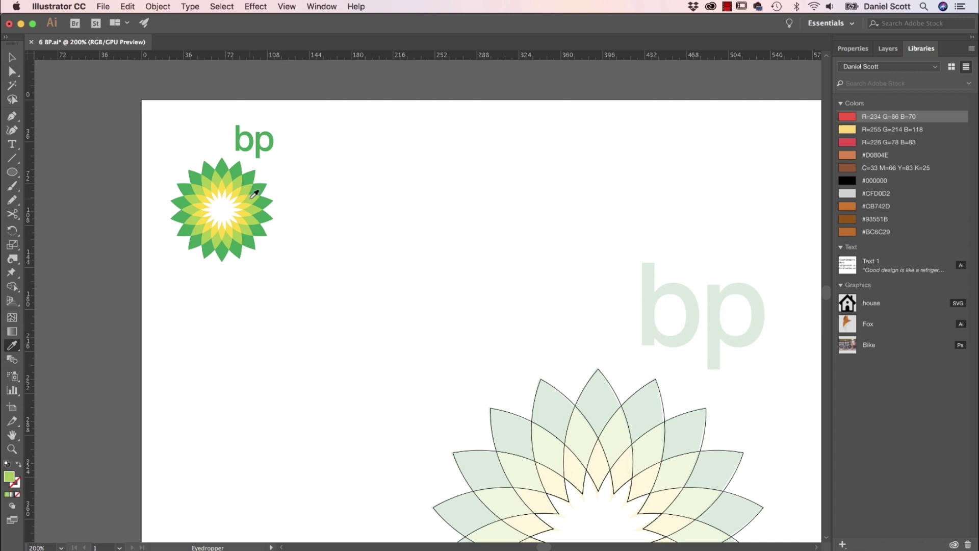
left_click(853, 48)
left_click(844, 177)
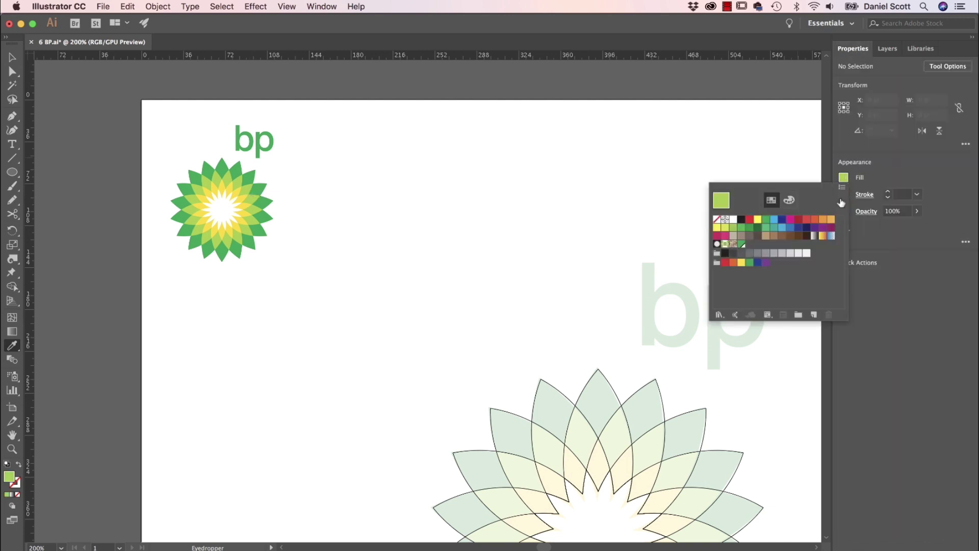
left_click(814, 315)
left_click(529, 398)
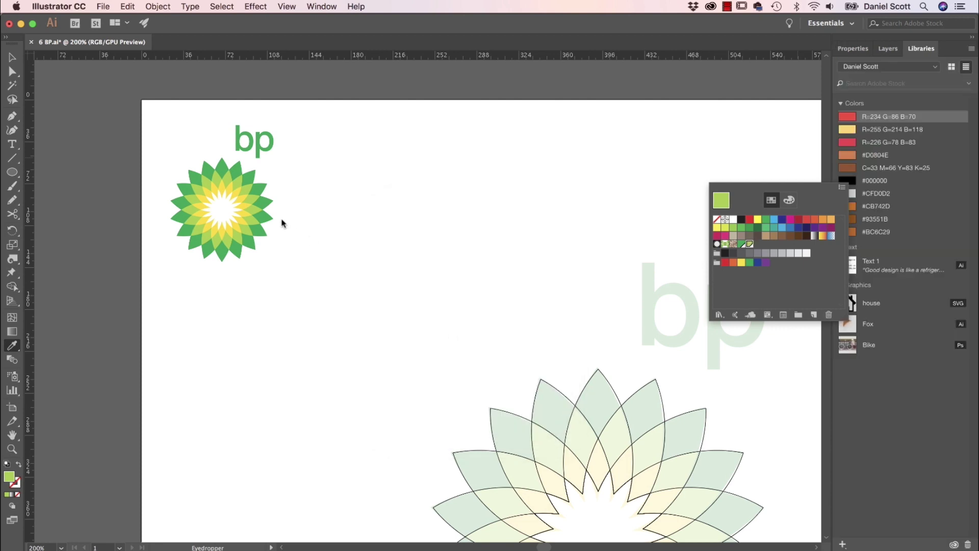
Step: Sample the yellow from the small reference logo's inner ring and save that fill as a new swatch
left_click(245, 194)
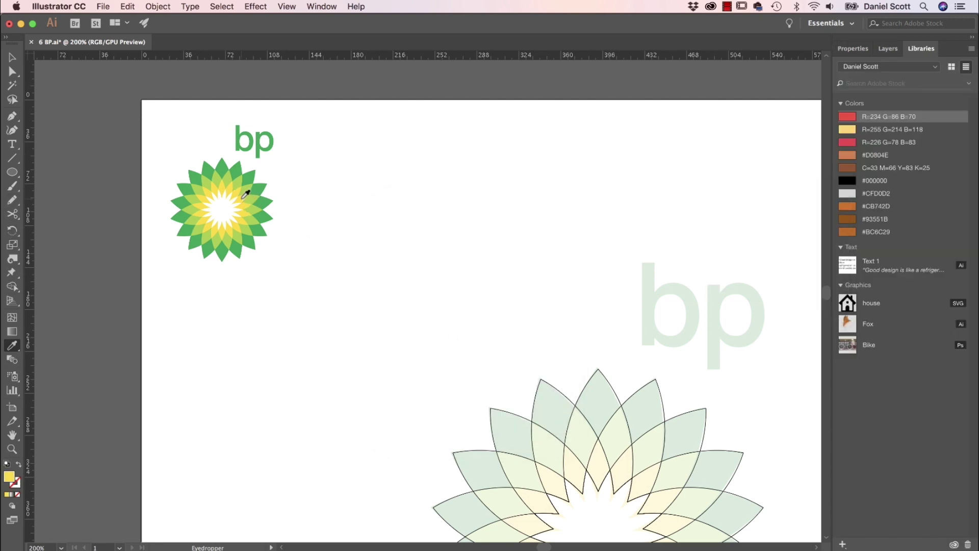
left_click(852, 49)
left_click(842, 179)
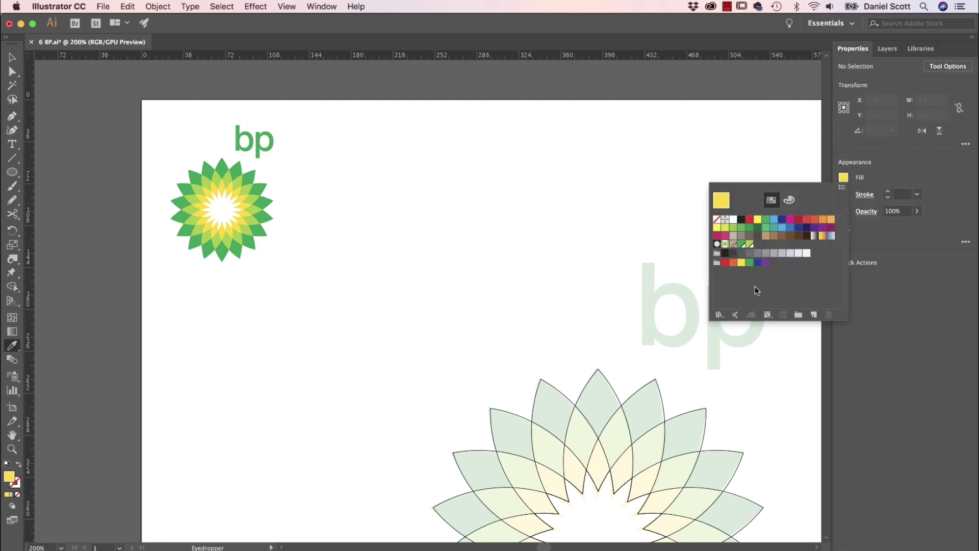
left_click(814, 315)
left_click(529, 398)
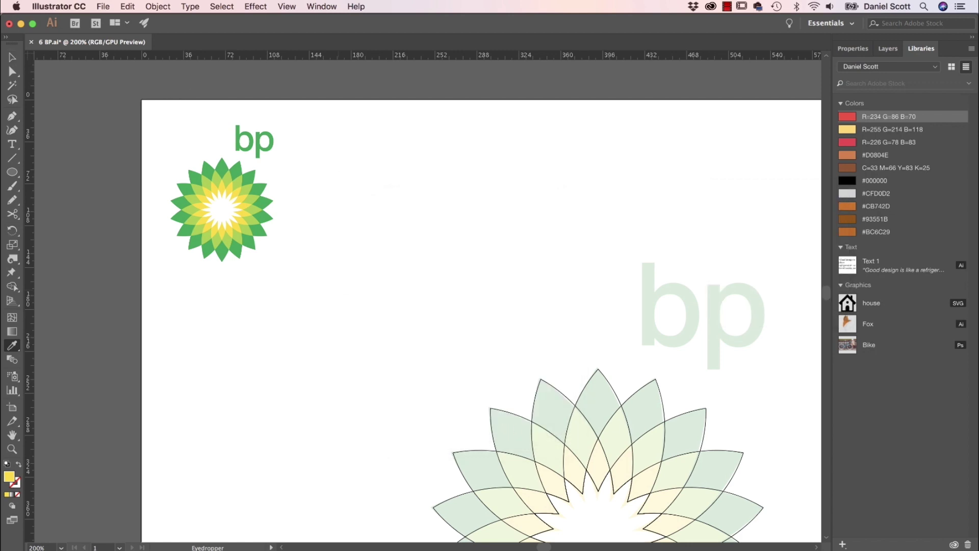
Step: Select all the petals of the outlined flower and set the Shape Builder fill to the saved dark green swatch
left_click(424, 320)
scroll(424, 321, "down", 8)
scroll(424, 320, "right", 4)
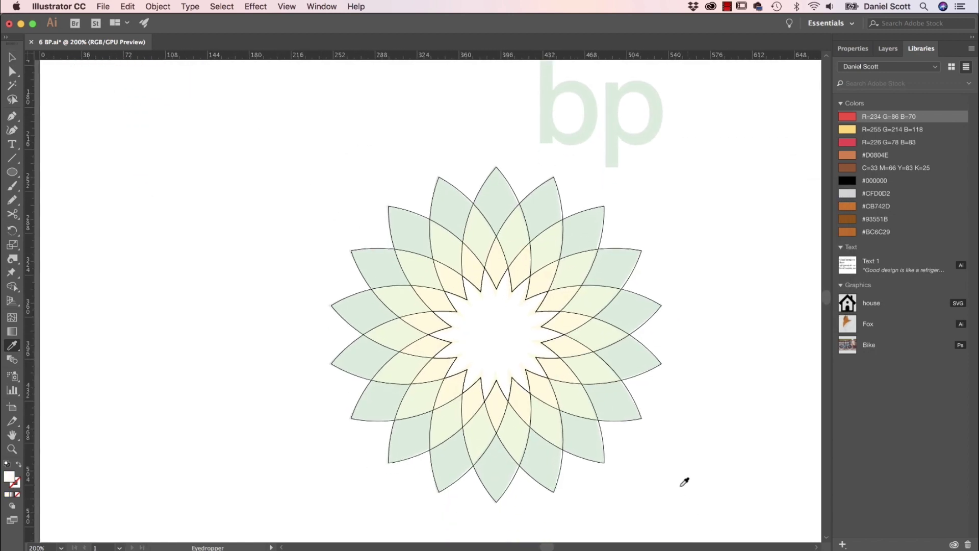
key("v")
left_click_drag(538, 199, 610, 154)
key("super+z")
mouse_move(608, 401)
left_mouse_down()
mouse_move(705, 500)
mouse_move(614, 408)
left_mouse_up()
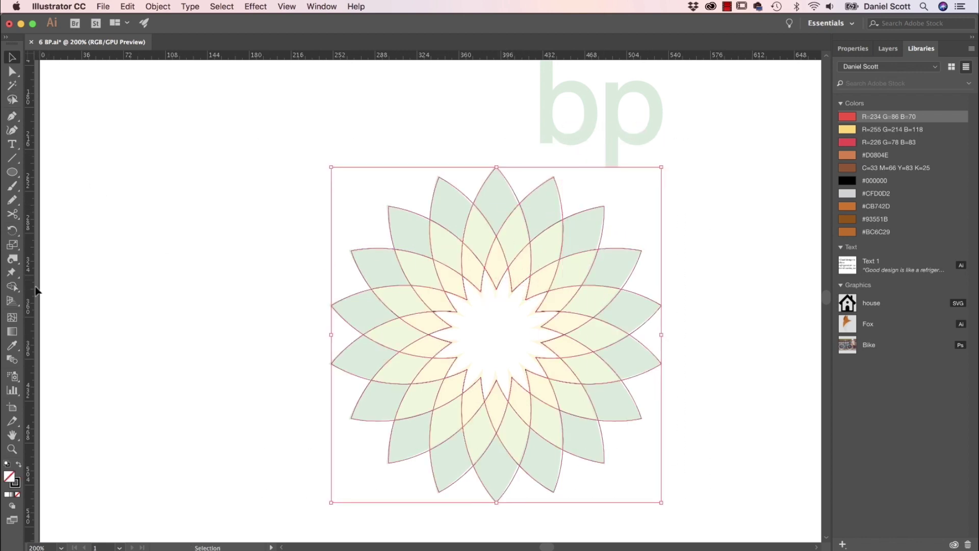
left_click(15, 288)
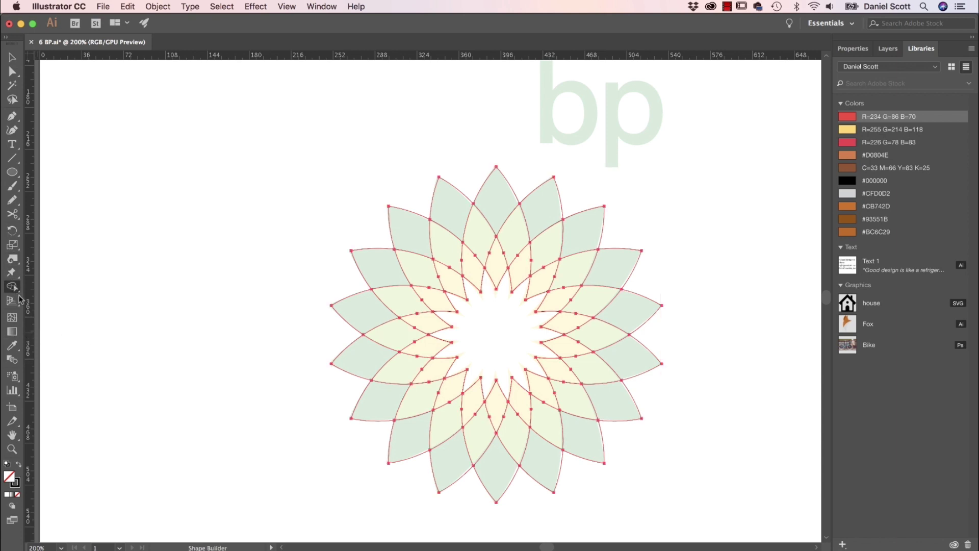
left_click(855, 49)
left_click(842, 177)
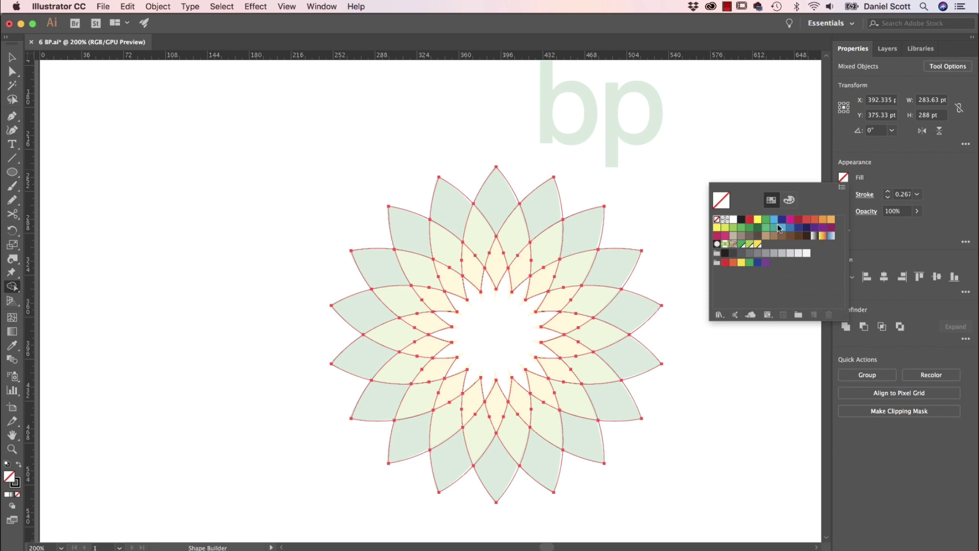
left_click(741, 245)
Step: Fill every outer petal segment around the flower with dark green using the Shape Builder tool
left_click(530, 208)
left_click(534, 209)
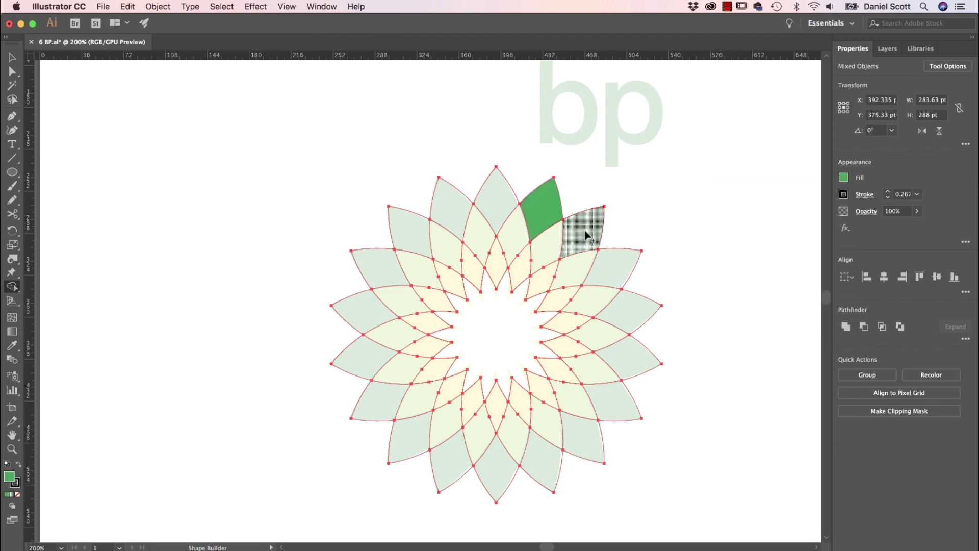
left_click(583, 224)
left_click(619, 267)
left_click(631, 308)
left_click(632, 352)
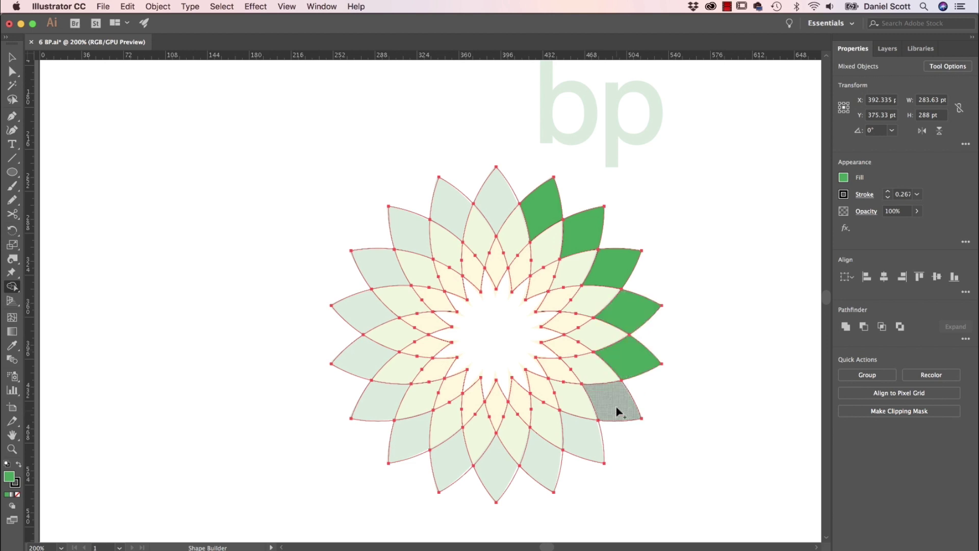
left_click(616, 405)
left_click(589, 443)
left_click(528, 469)
left_click(450, 467)
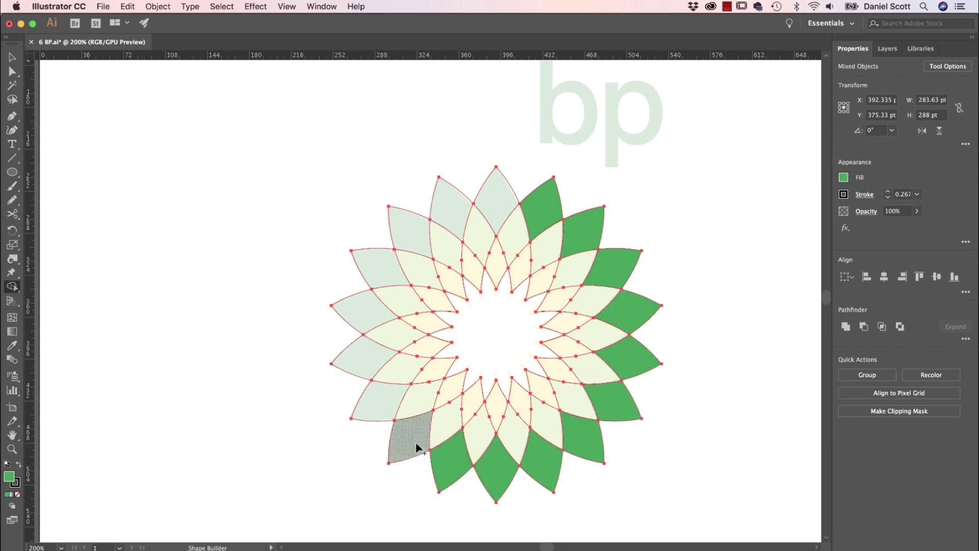
left_click(413, 443)
left_click(377, 408)
left_click(364, 366)
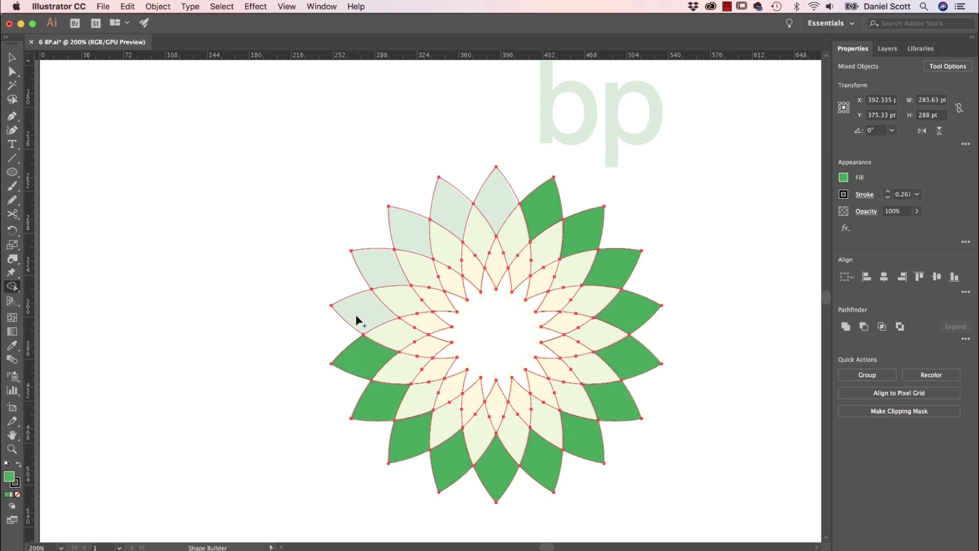
left_click(356, 314)
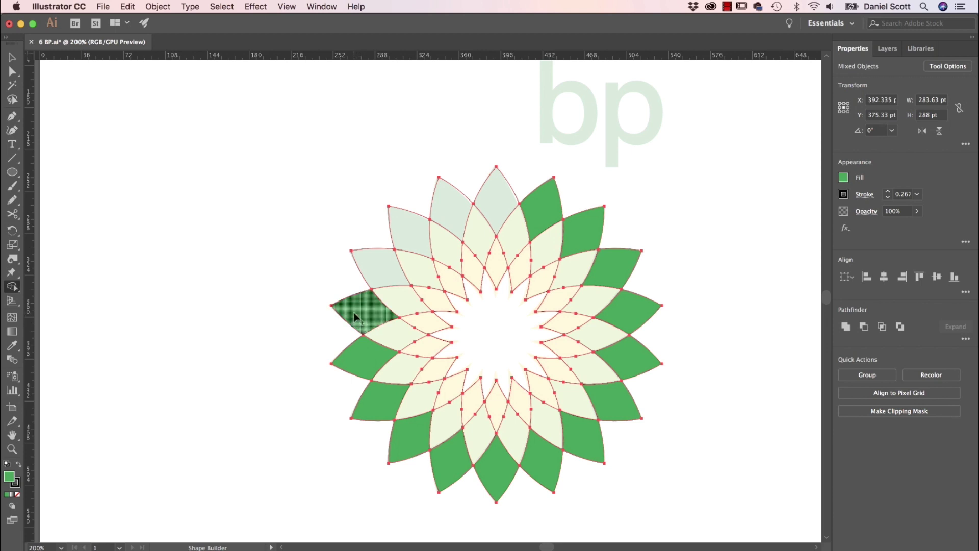
left_click(385, 265)
left_click(415, 232)
left_click(453, 204)
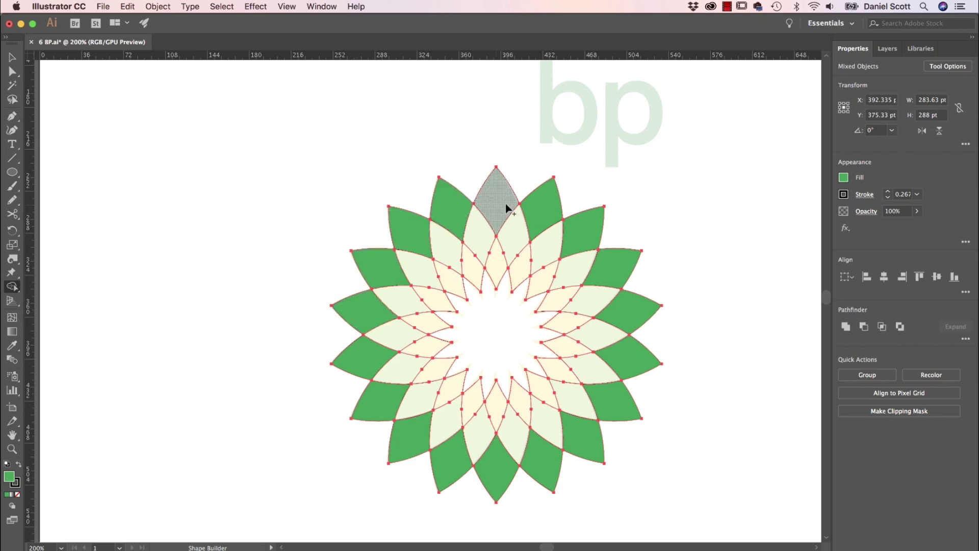
left_click(506, 207)
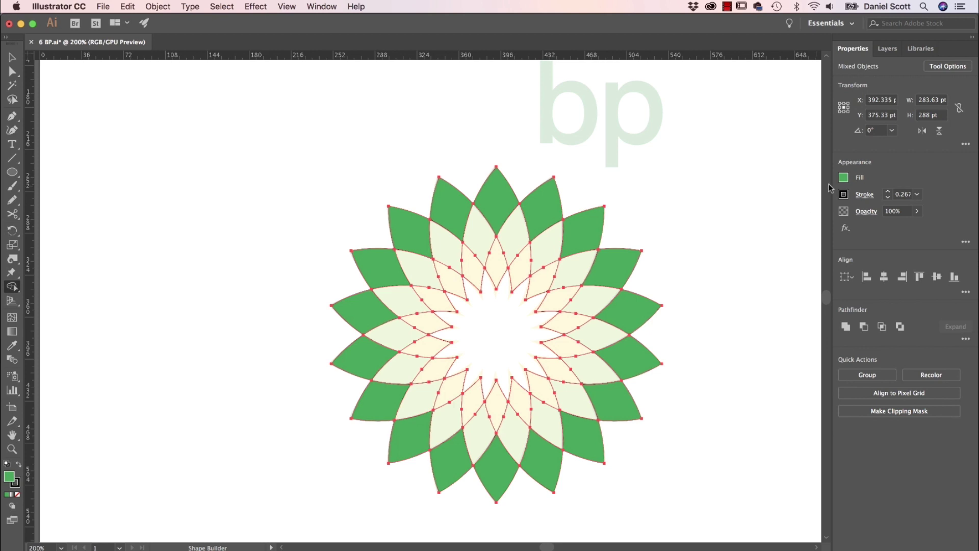
Step: Switch the fill to the saved light green swatch and fill all middle-ring petal segments with the Shape Builder
left_click(843, 177)
left_click(725, 227)
left_click(543, 229)
left_click(586, 285)
left_click(586, 382)
left_click(444, 418)
left_click(444, 255)
Step: Fill all the inner-ring petal segments with the saved yellow swatch, then deselect the flower
left_click(843, 177)
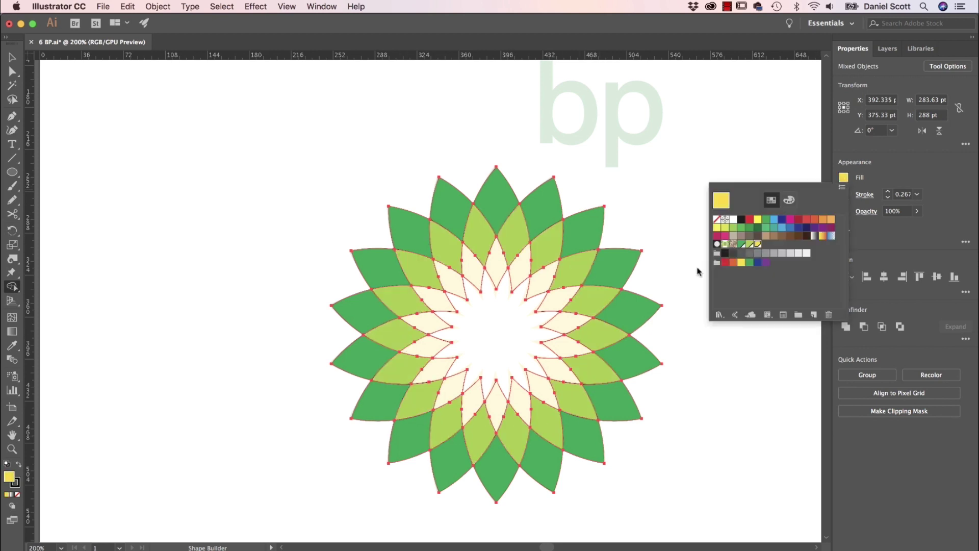
mouse_move(697, 271)
left_mouse_down()
mouse_move(439, 343)
mouse_move(556, 286)
left_mouse_up()
left_click(16, 59)
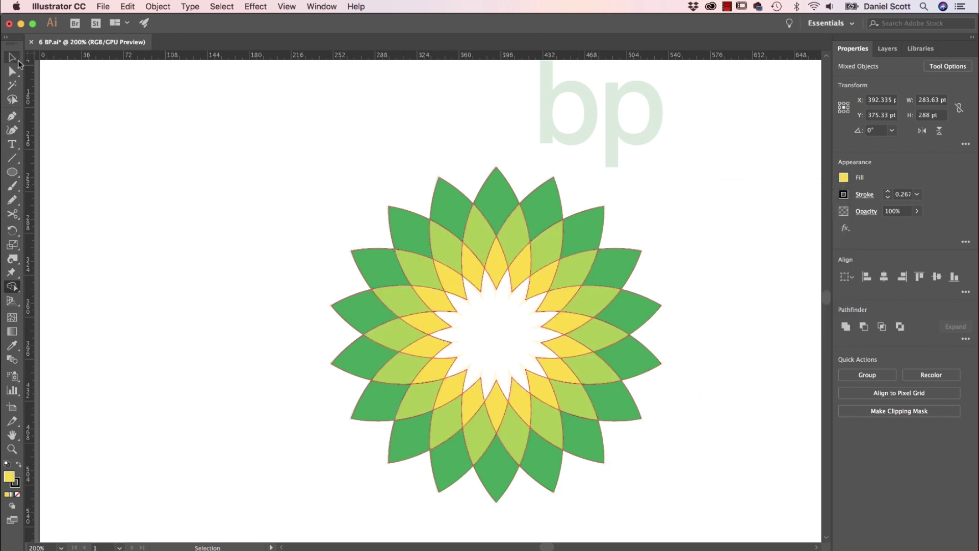
left_click(164, 214)
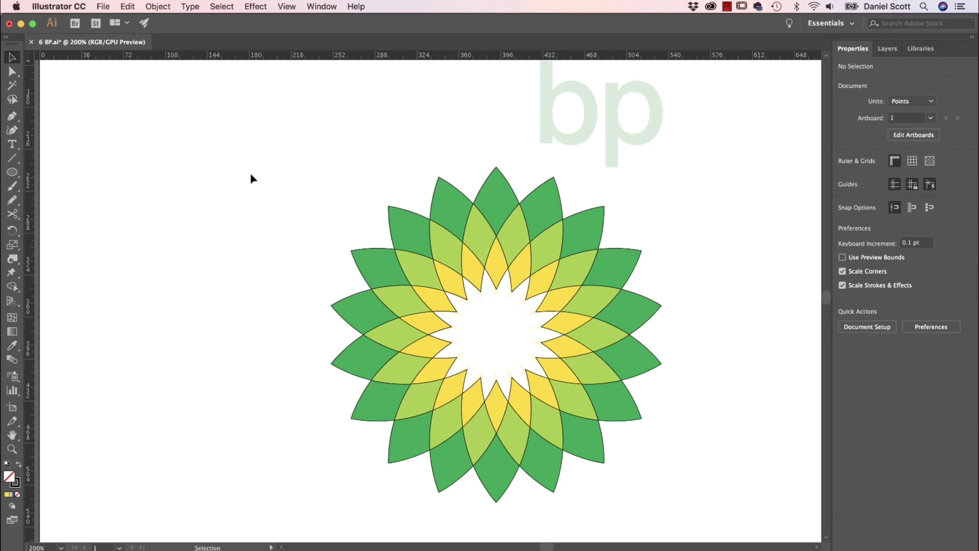
left_click_drag(214, 169, 706, 513)
left_click(843, 196)
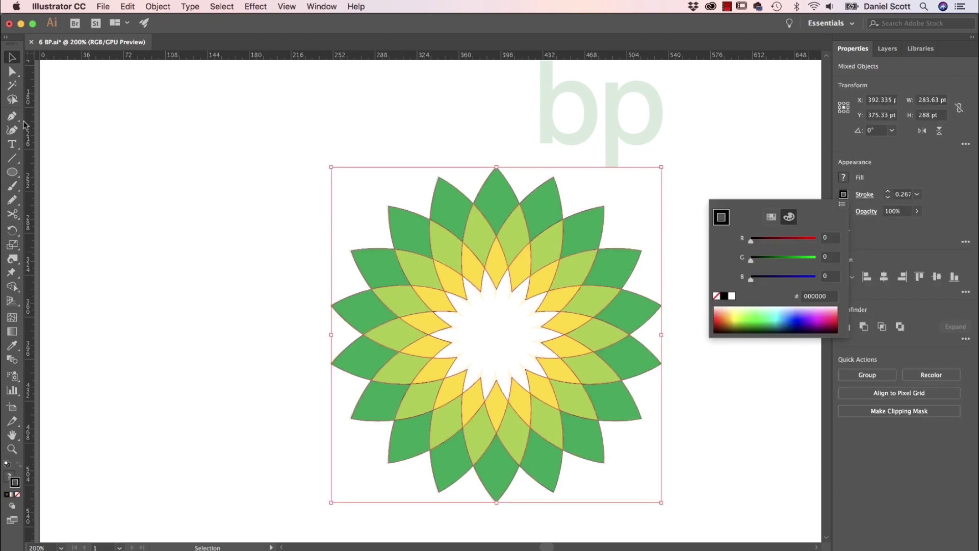
left_click(109, 127)
left_click(120, 168)
Step: Select the whole coloured flower, set its stroke to None and deselect it
mouse_move(218, 122)
left_mouse_down()
mouse_move(667, 430)
mouse_move(698, 473)
left_mouse_up()
left_click(843, 194)
left_click(716, 295)
left_click(732, 149)
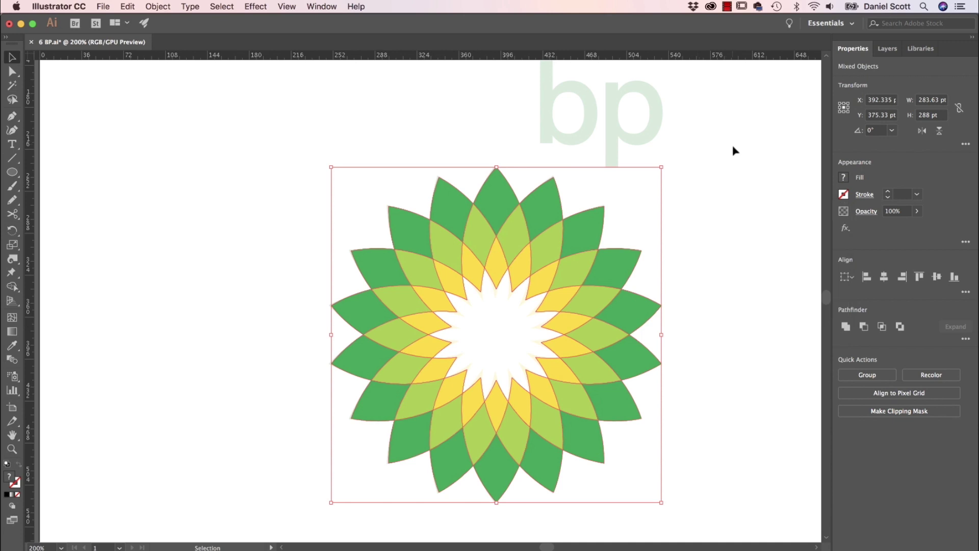
left_click(733, 151)
Step: Move the whole coloured flower off the faded template to about X 109 pt, Y 344 pt and deselect it
left_click_drag(714, 198, 324, 474)
left_click_drag(418, 393, 77, 393)
scroll(601, 256, "left", 5)
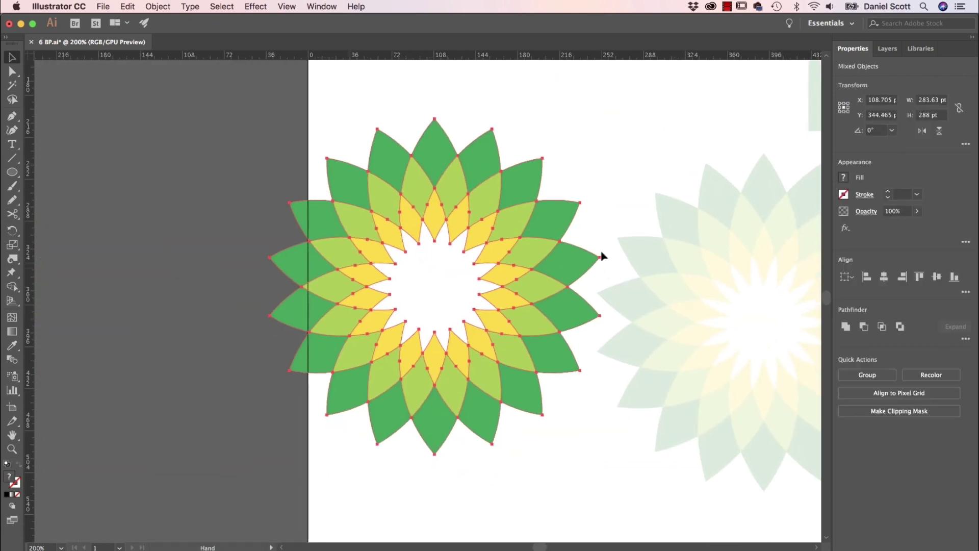
left_click(620, 138)
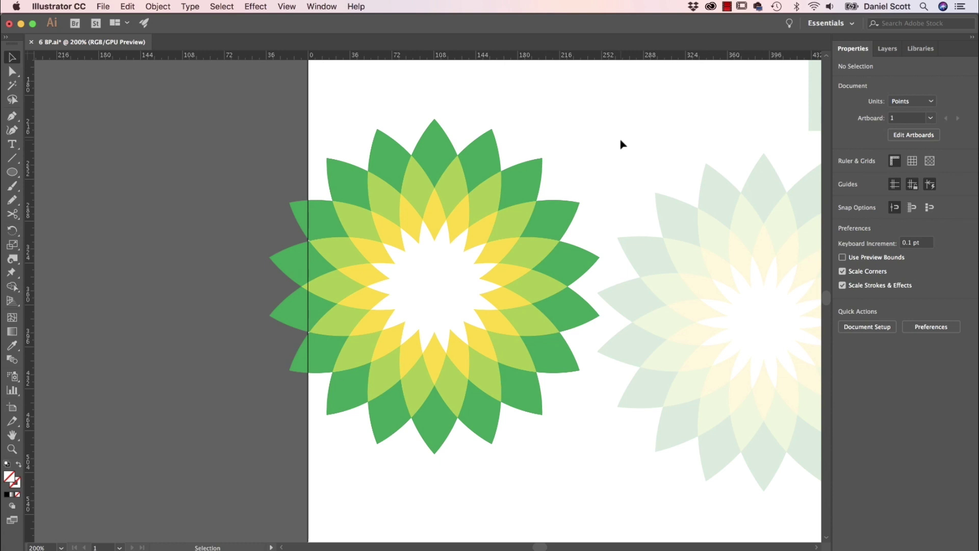